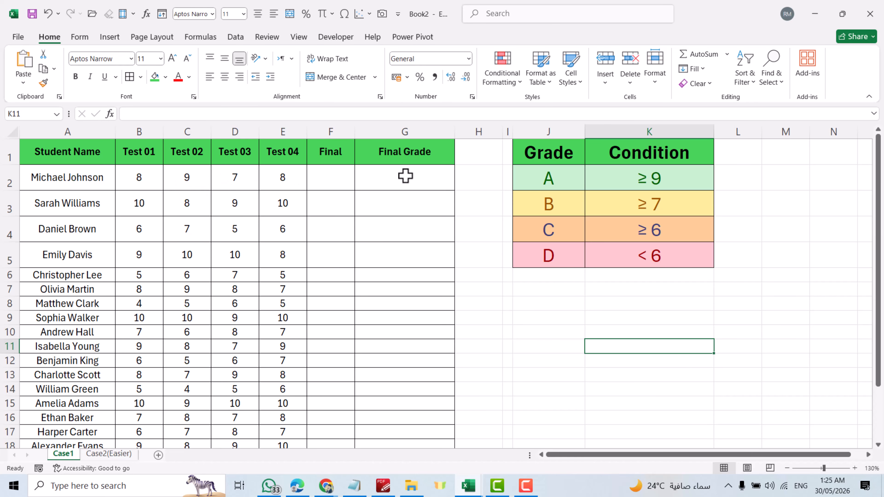
Calculate the average of B2:E2 in cell F2 and fill the formula down the Final column.
{"action": "left_click", "coordinate": [330, 179]}
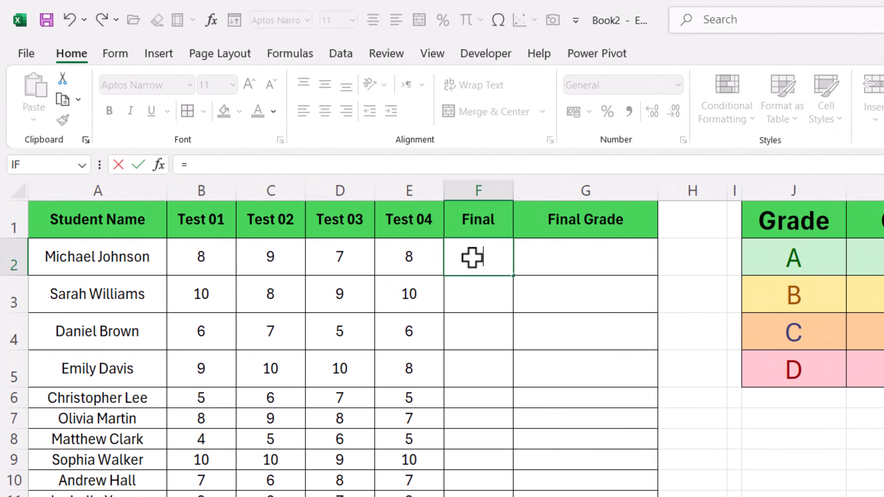
{"action": "type", "text": "=average"}
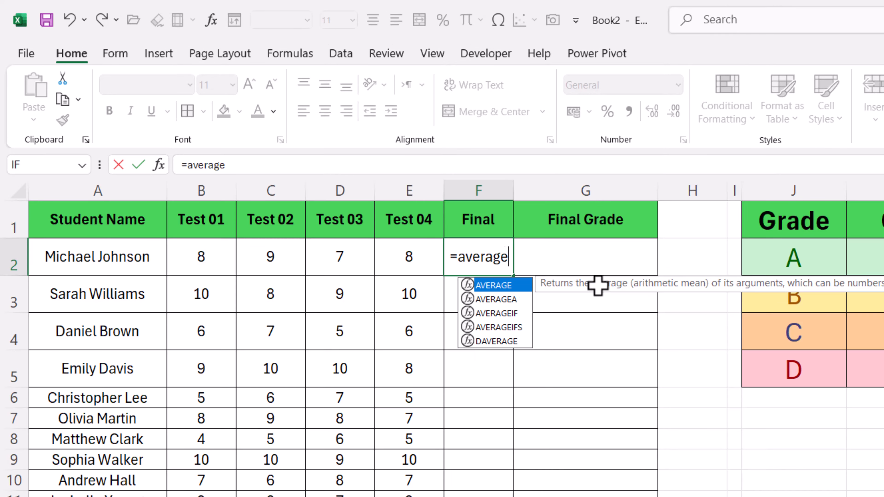
{"action": "double_click", "coordinate": [494, 286]}
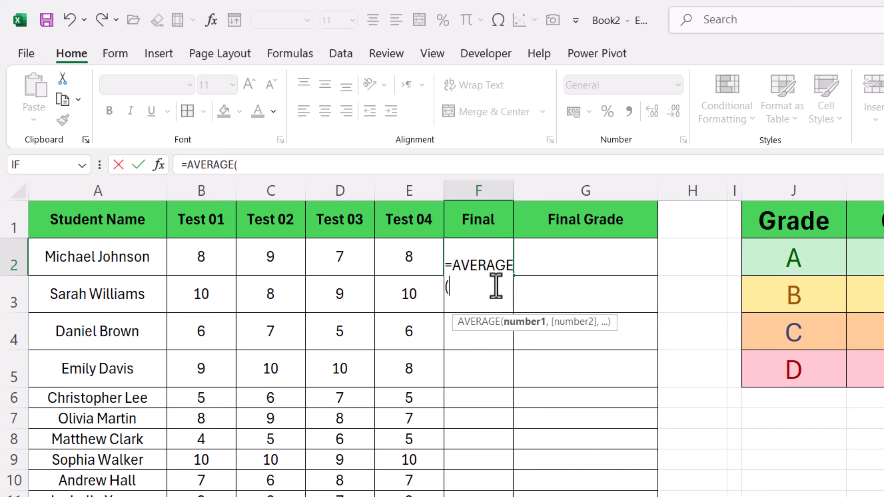
{"action": "left_click_drag", "start_coordinate": [200, 258], "coordinate": [388, 264]}
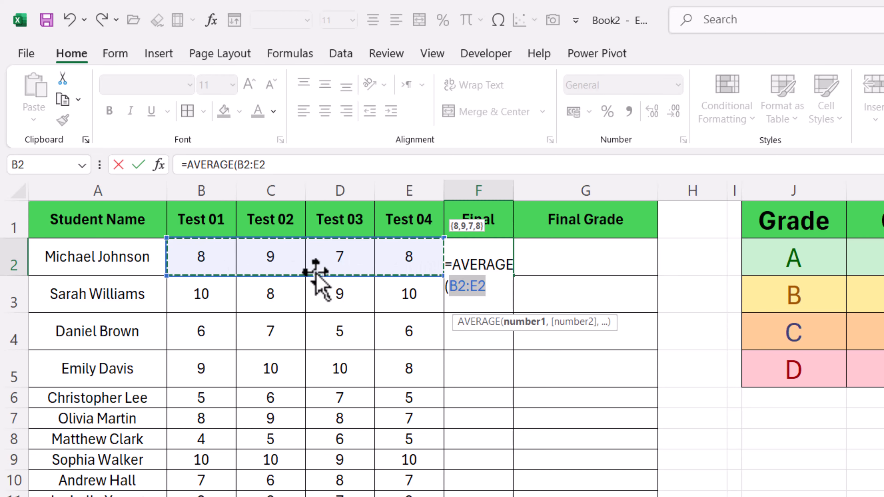
{"action": "key", "text": "Return"}
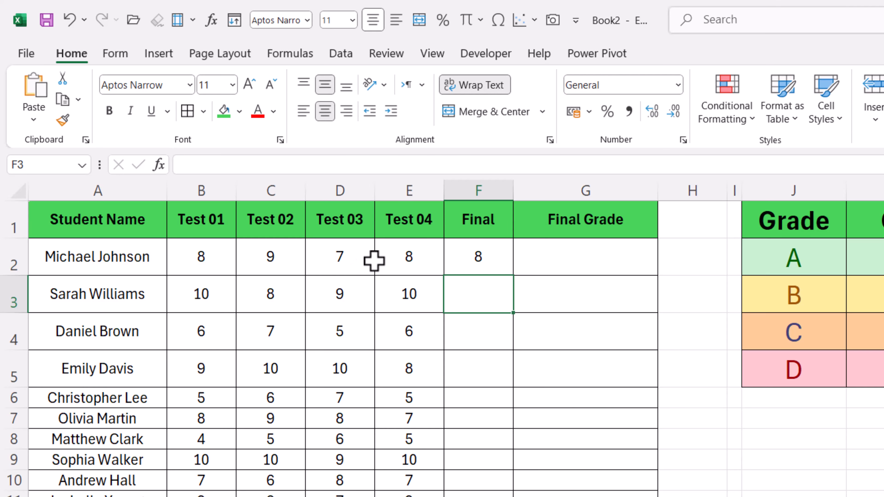
{"action": "left_click", "coordinate": [494, 259]}
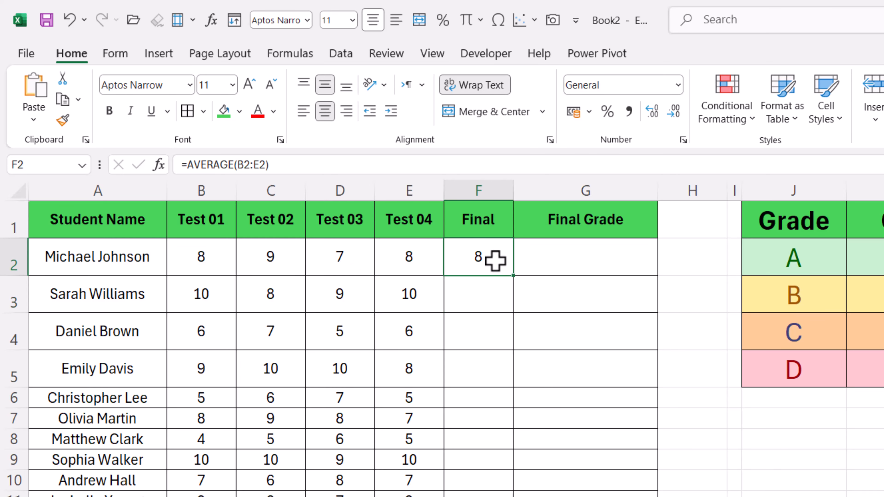
{"action": "double_click", "coordinate": [518, 277]}
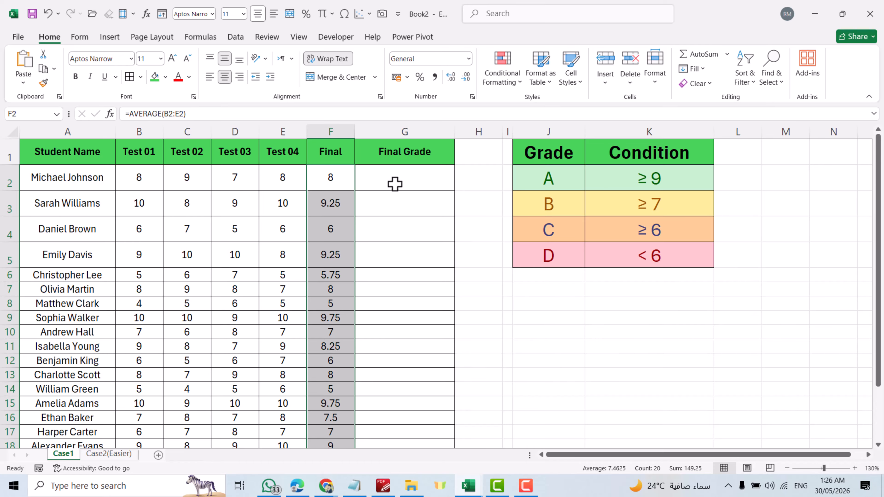
Start an IF formula in G2 that tests F2>=9 and returns grade A through the absolute reference $J$2.
{"action": "left_click", "coordinate": [385, 179]}
{"action": "type", "text": "="}
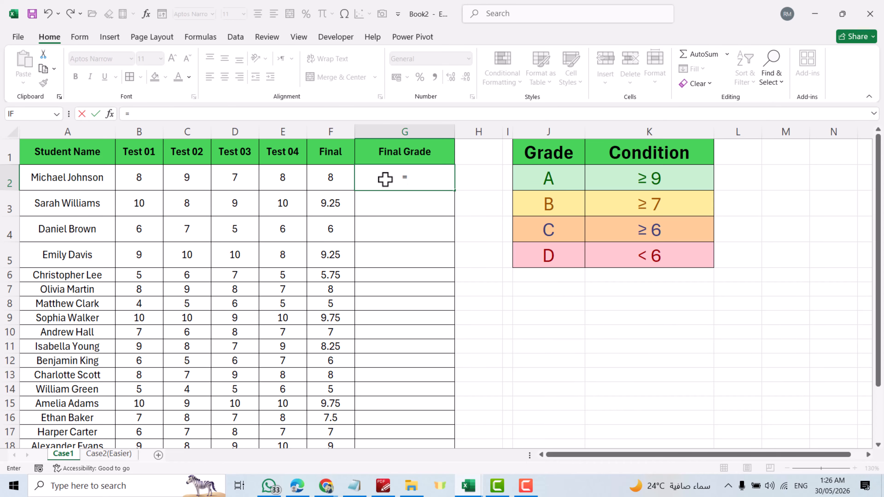
{"action": "type", "text": "I"}
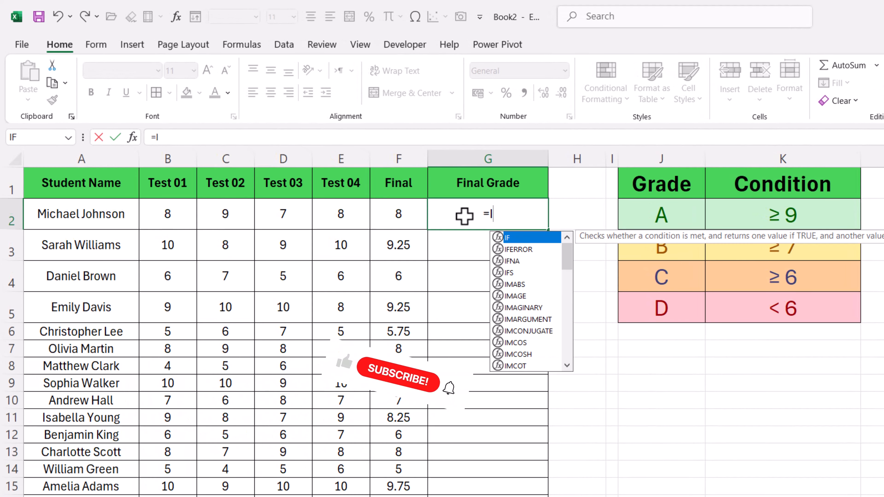
{"action": "type", "text": "f"}
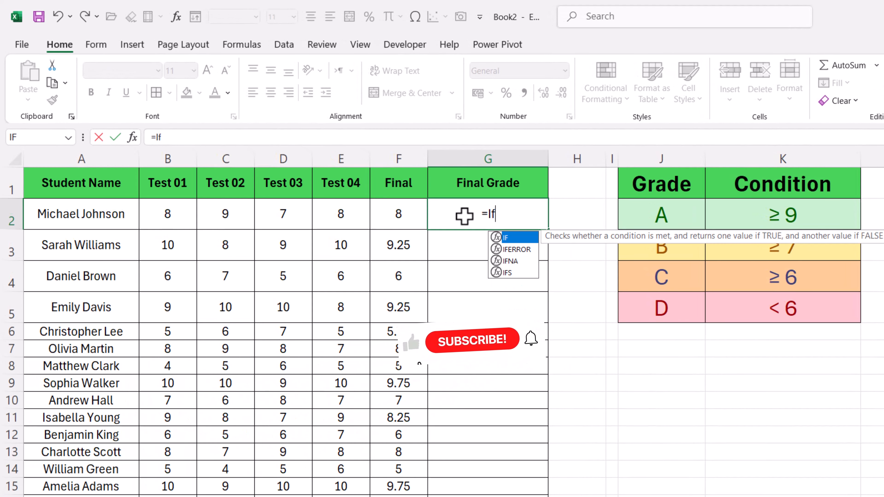
{"action": "double_click", "coordinate": [509, 237]}
{"action": "left_click", "coordinate": [386, 216]}
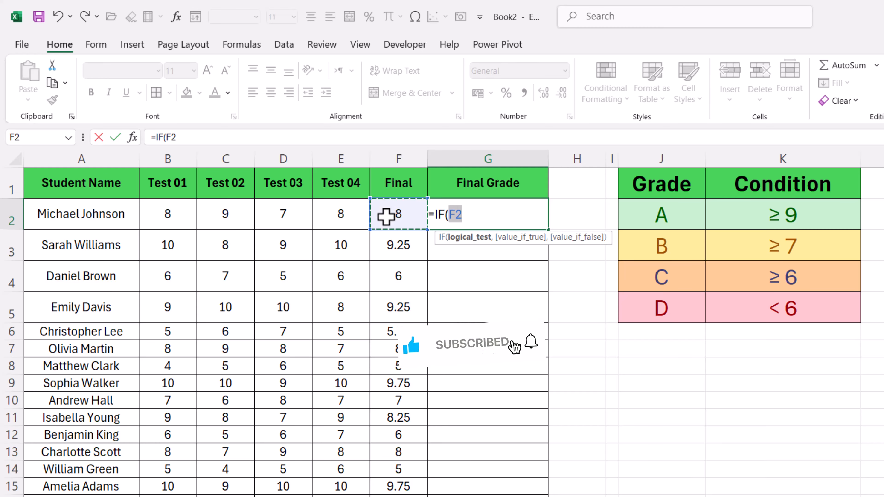
{"action": "type", "text": ">="}
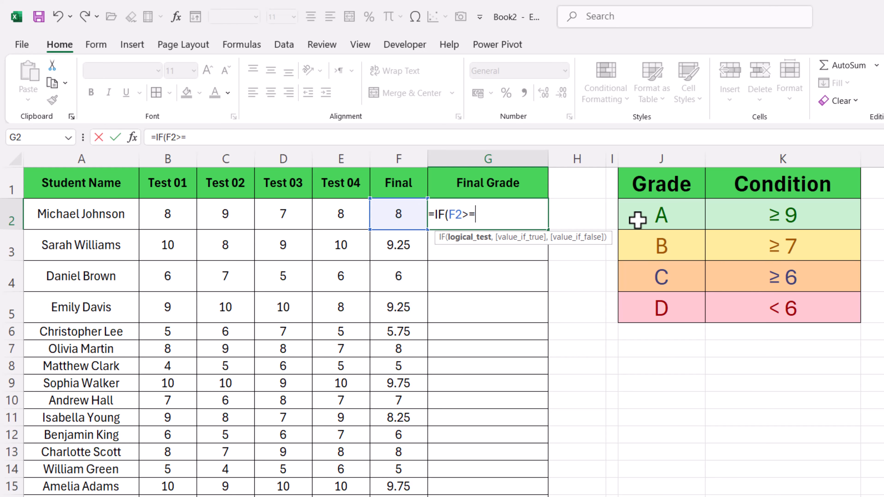
{"action": "type", "text": "9,"}
{"action": "left_click", "coordinate": [644, 216]}
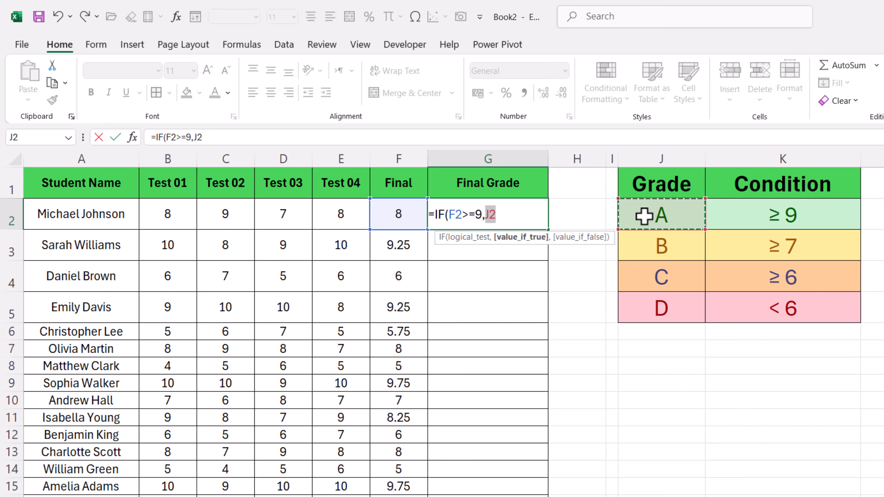
{"action": "key", "text": "F4"}
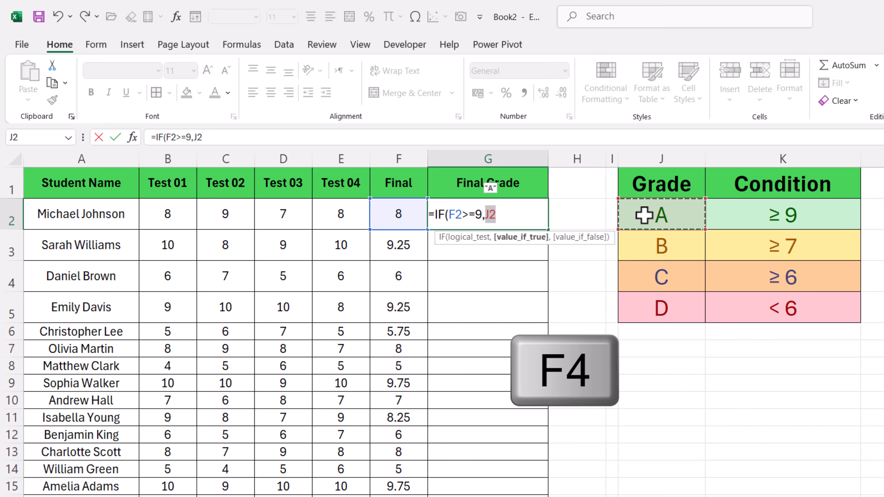
{"action": "key", "text": "F4"}
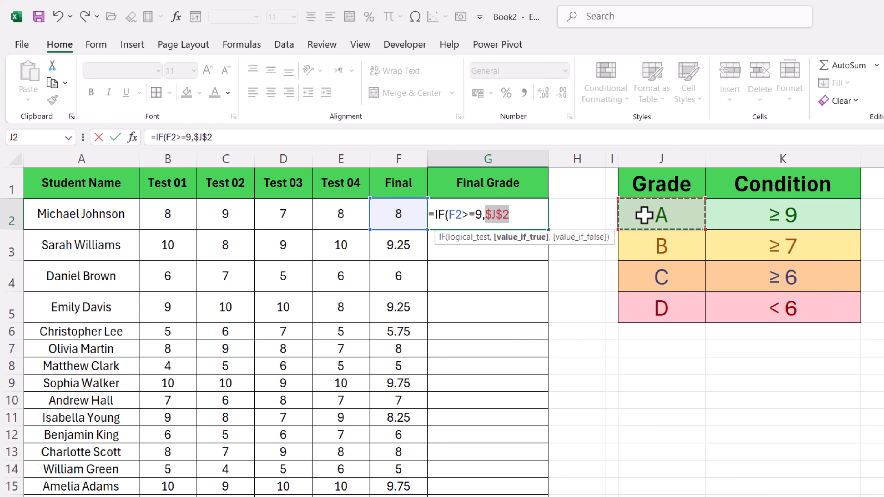
{"action": "type", "text": ","}
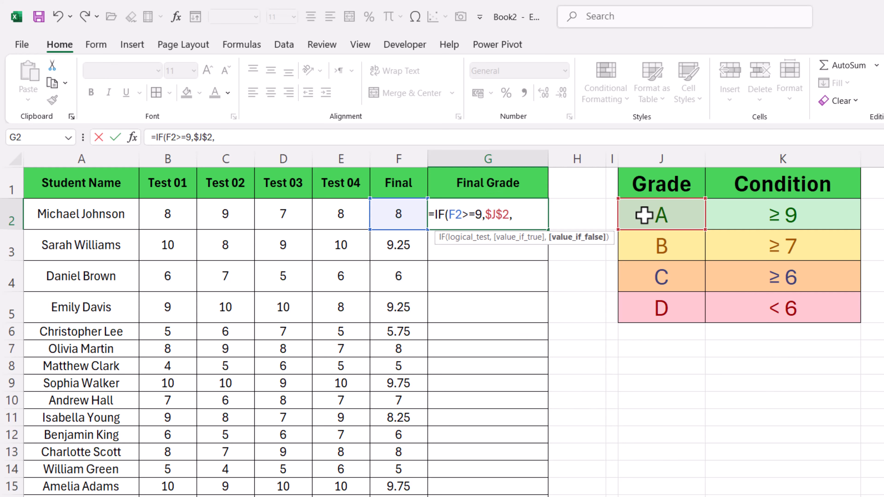
{"action": "type", "text": "If"}
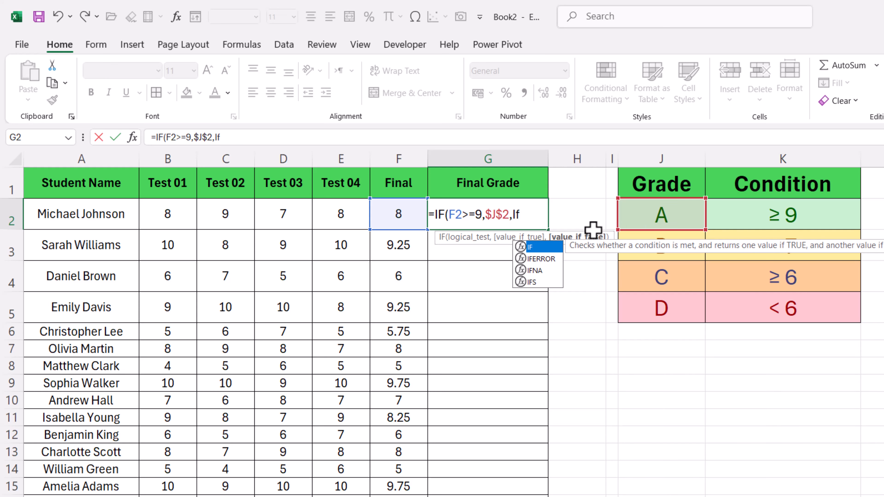
Nest a second IF as the false value, testing F2>=7 and returning grade B from $J$3.
{"action": "double_click", "coordinate": [529, 247]}
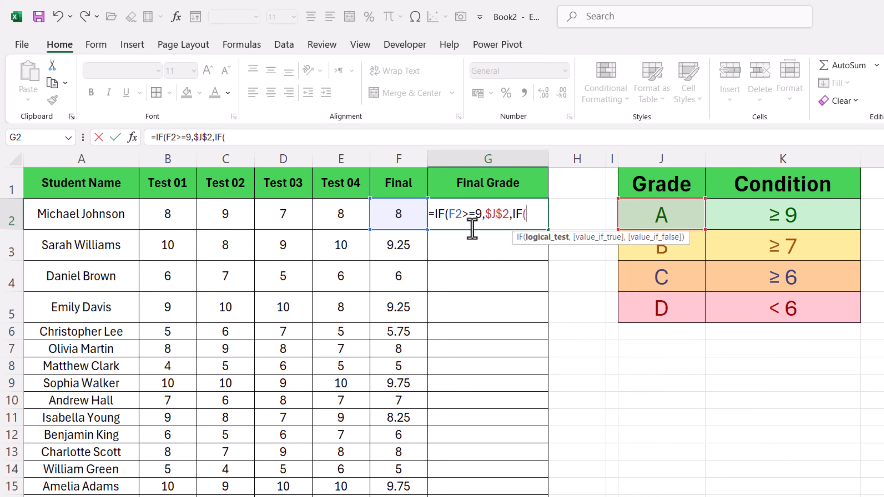
{"action": "left_click", "coordinate": [387, 220]}
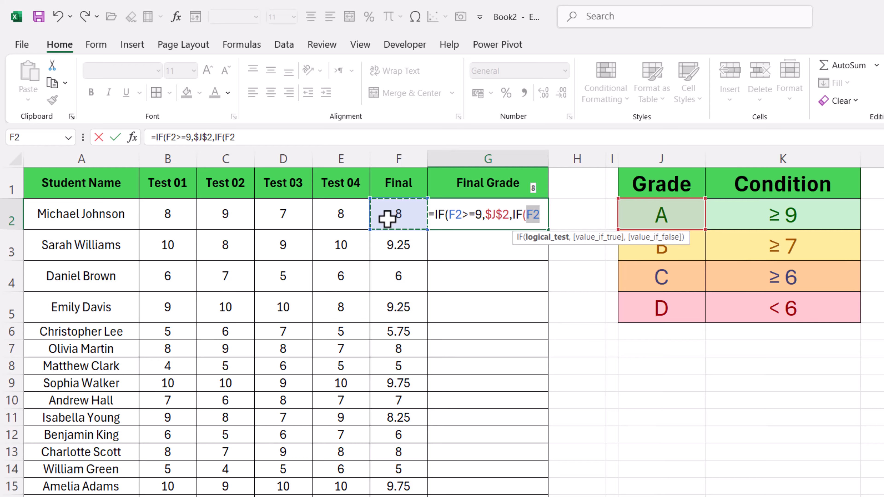
{"action": "type", "text": ">="}
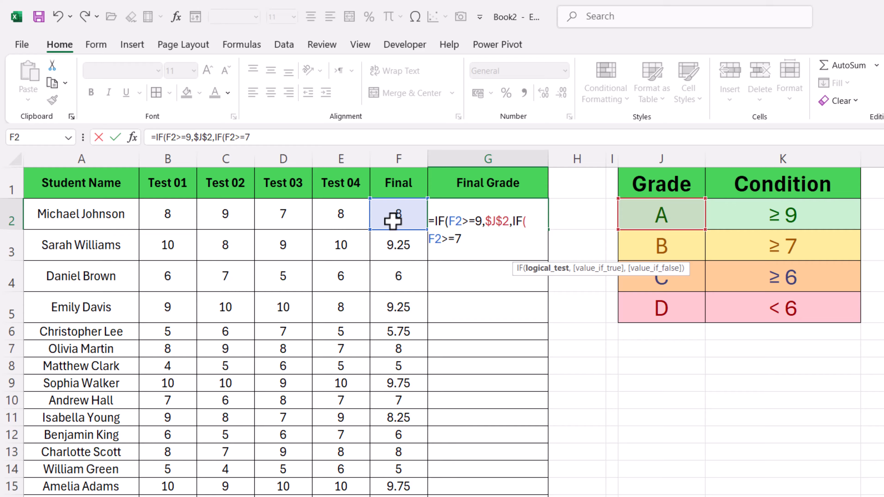
{"action": "type", "text": "7,"}
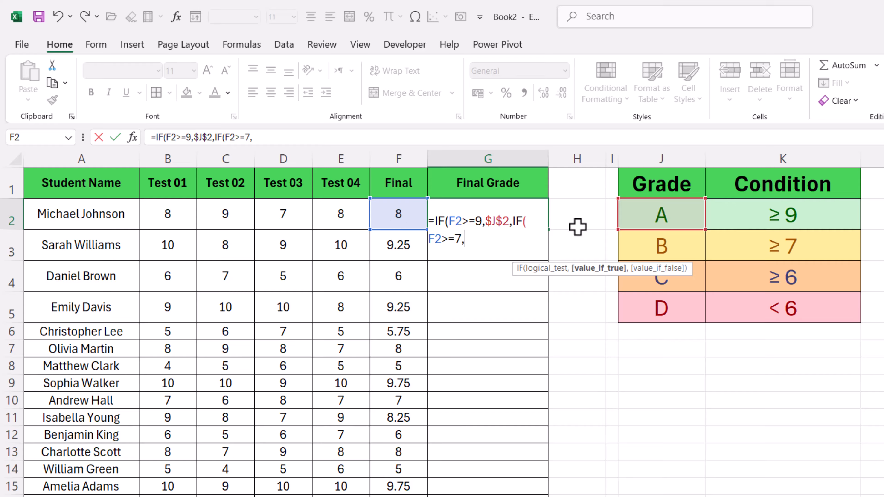
{"action": "left_click", "coordinate": [651, 252]}
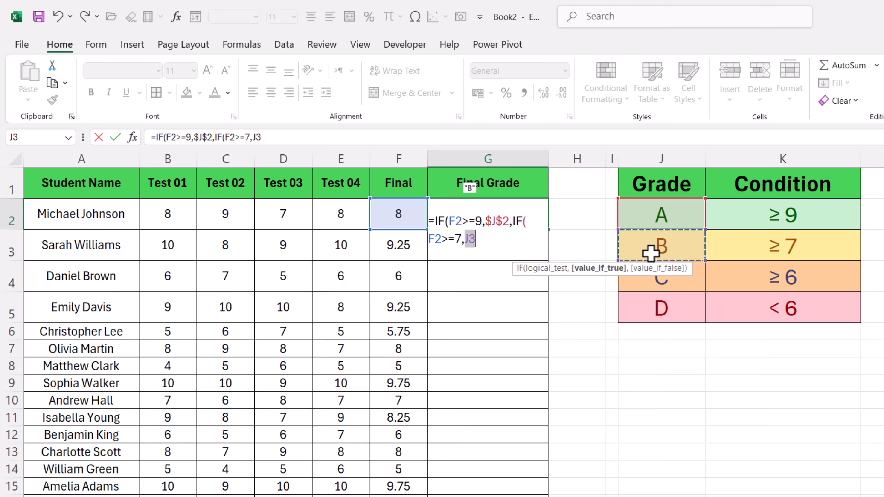
{"action": "key", "text": "F4"}
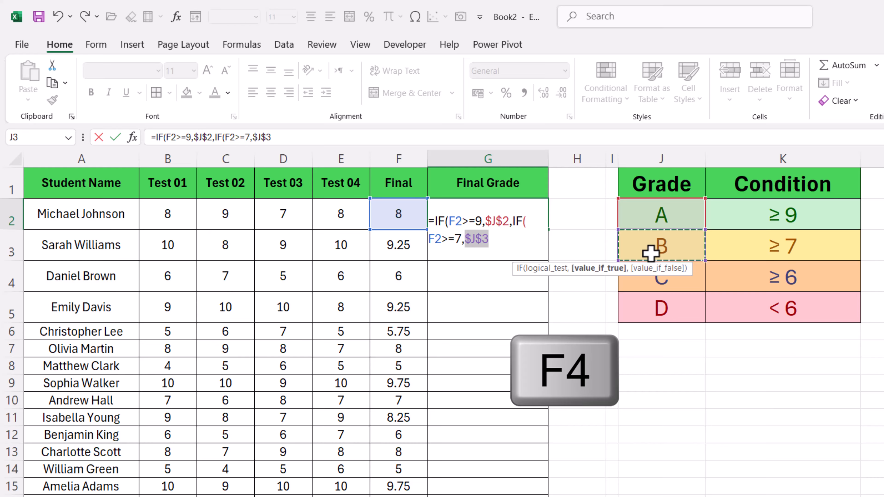
{"action": "type", "text": ","}
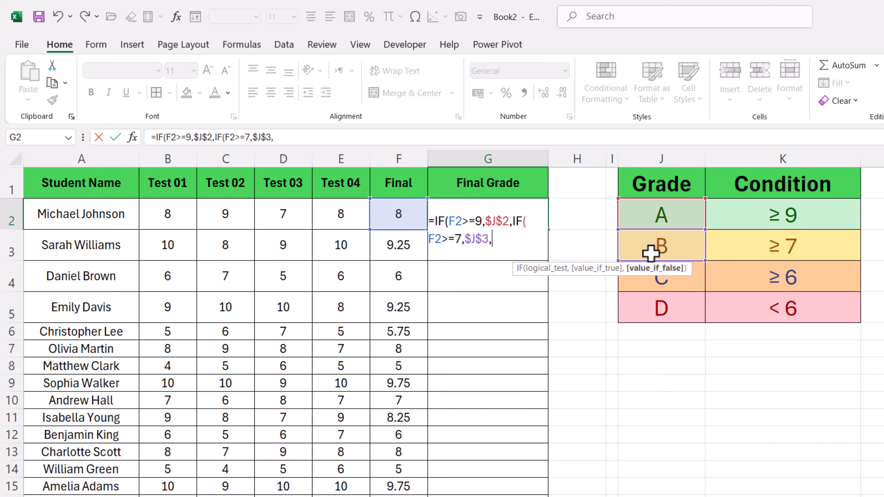
{"action": "type", "text": "If"}
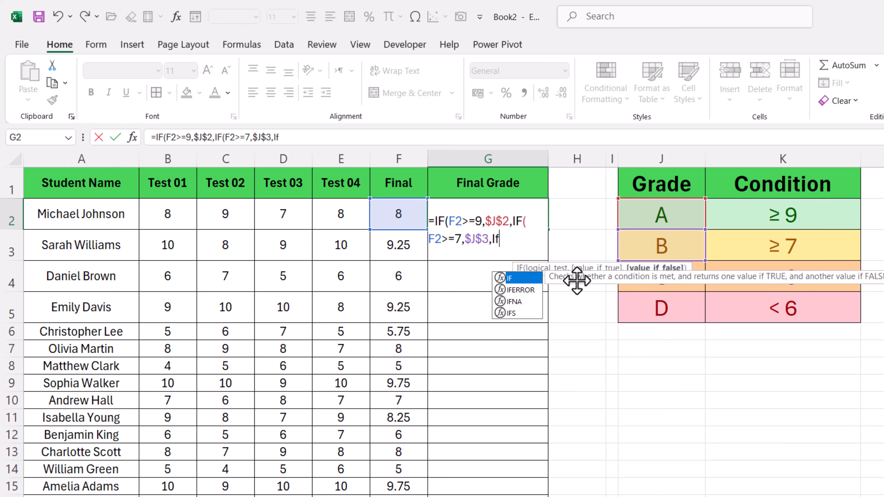
Nest a third IF as the false value, testing F2>=6 and returning grade C from $J$4.
{"action": "double_click", "coordinate": [510, 278]}
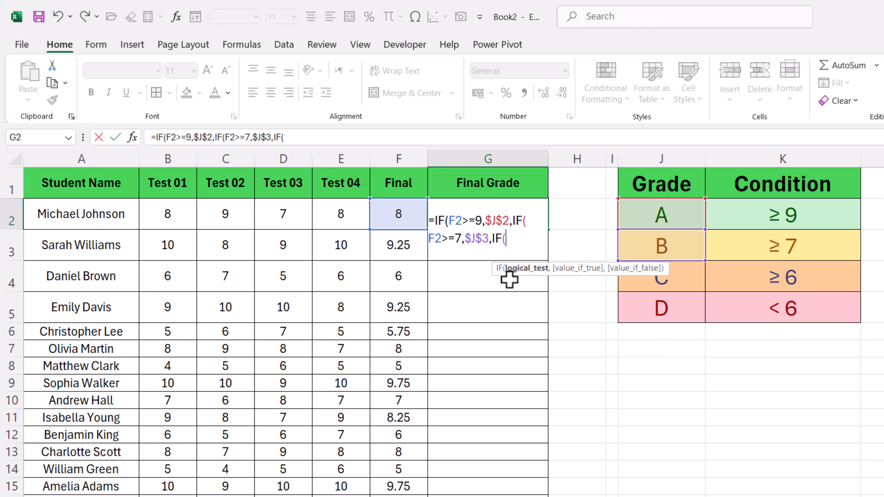
{"action": "left_click", "coordinate": [383, 213]}
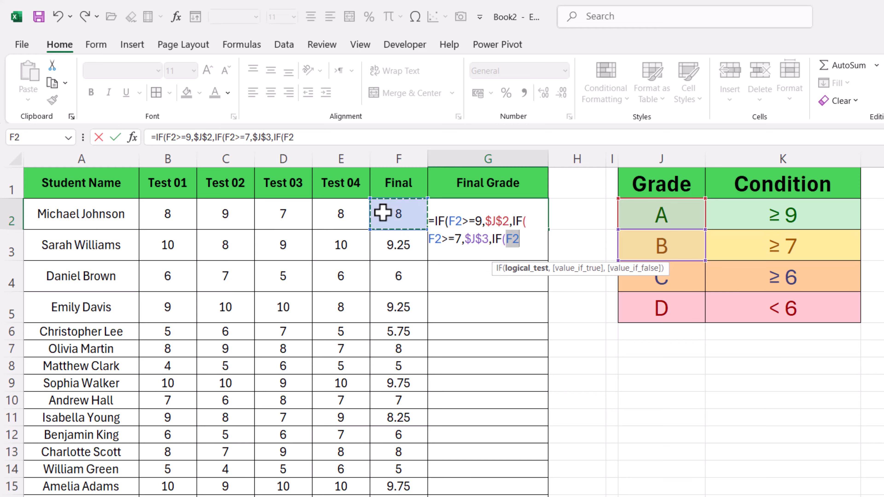
{"action": "type", "text": ">=6"}
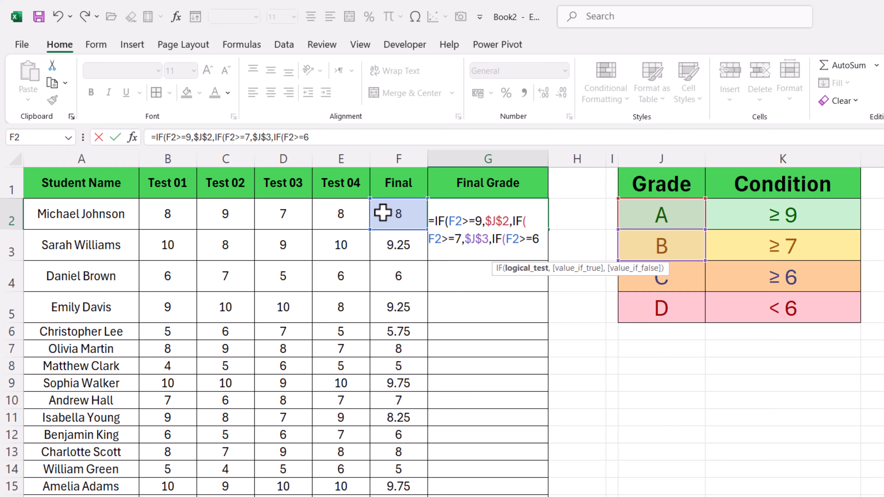
{"action": "type", "text": ","}
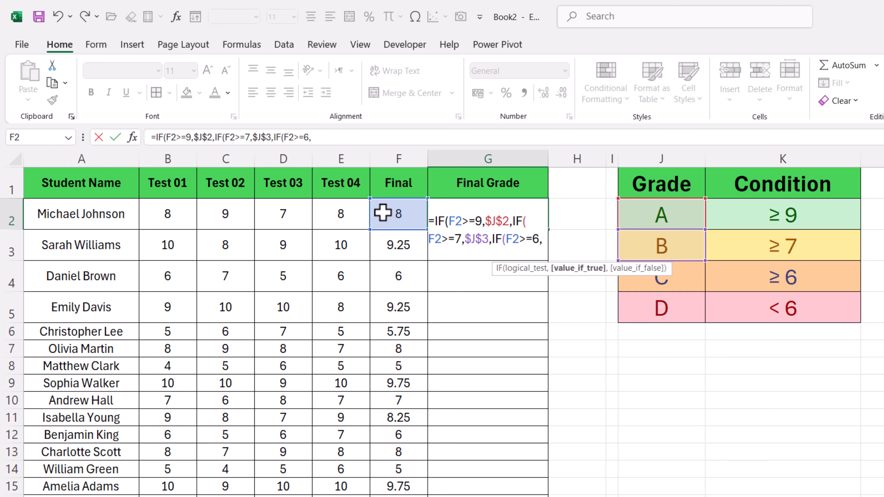
{"action": "left_click", "coordinate": [661, 285]}
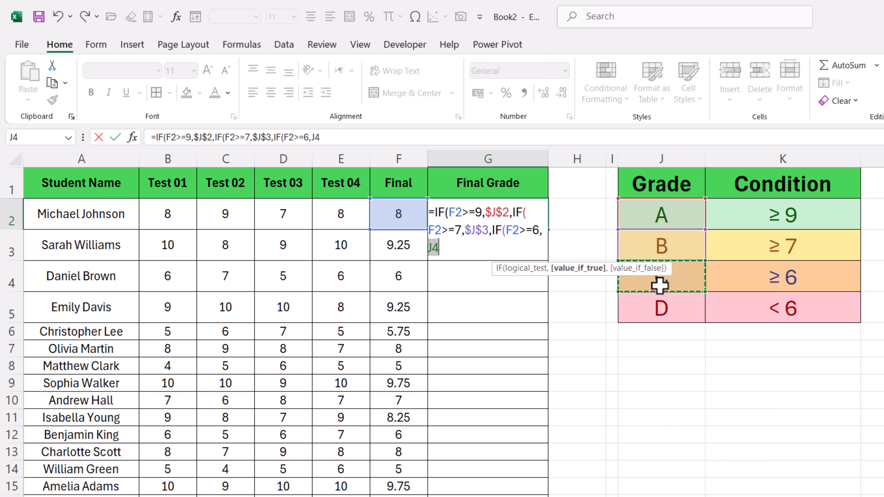
{"action": "key", "text": "F4"}
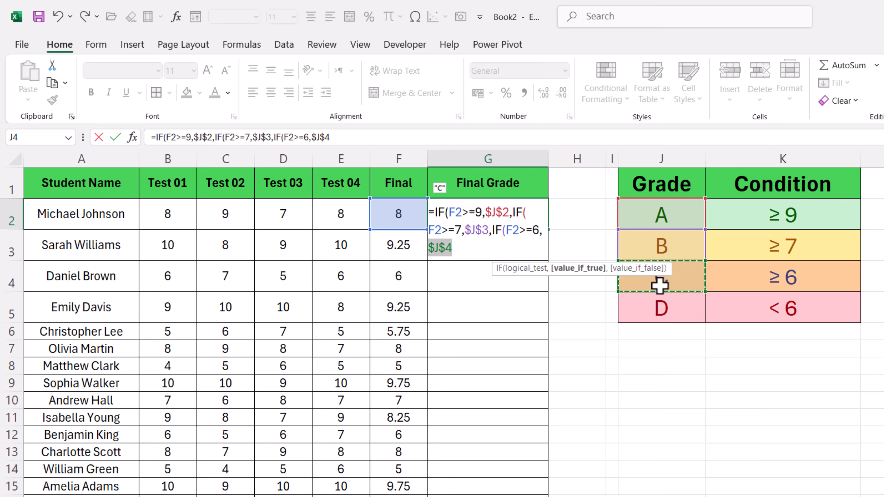
{"action": "type", "text": ","}
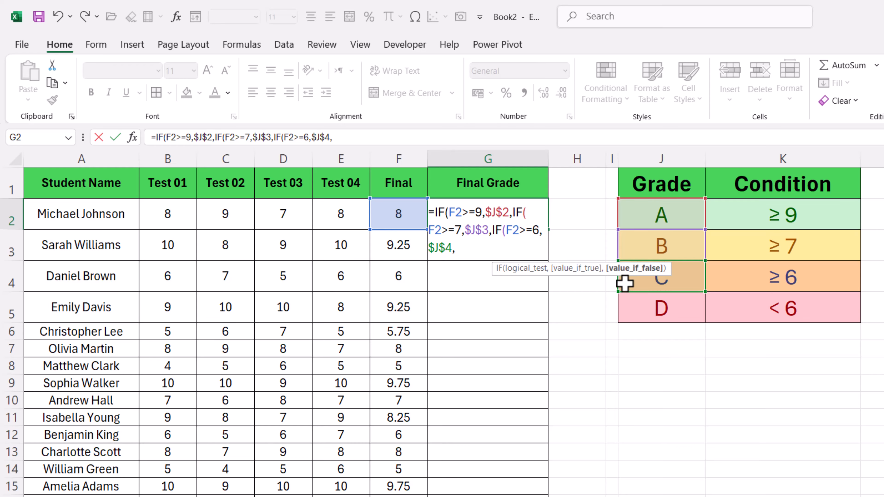
Complete the nested IF in G2 with $J$5 as the last false value, close all three functions and enter the formula.
{"action": "left_click", "coordinate": [659, 313]}
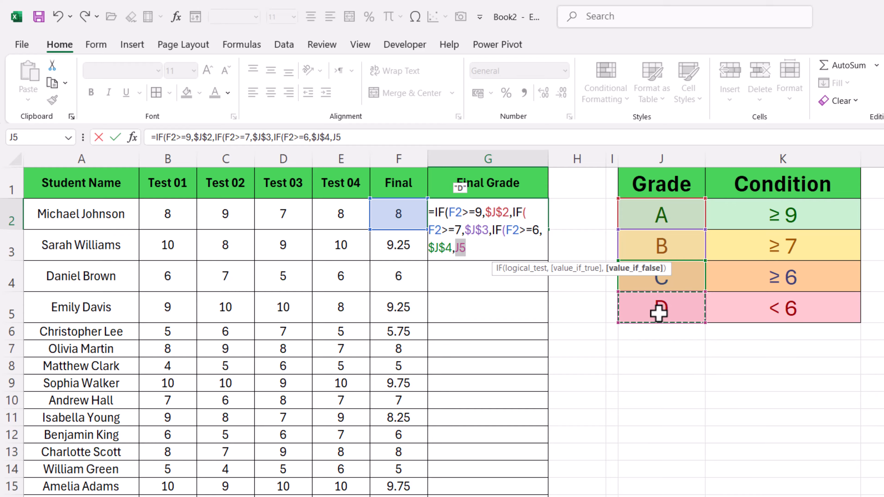
{"action": "key", "text": "F4"}
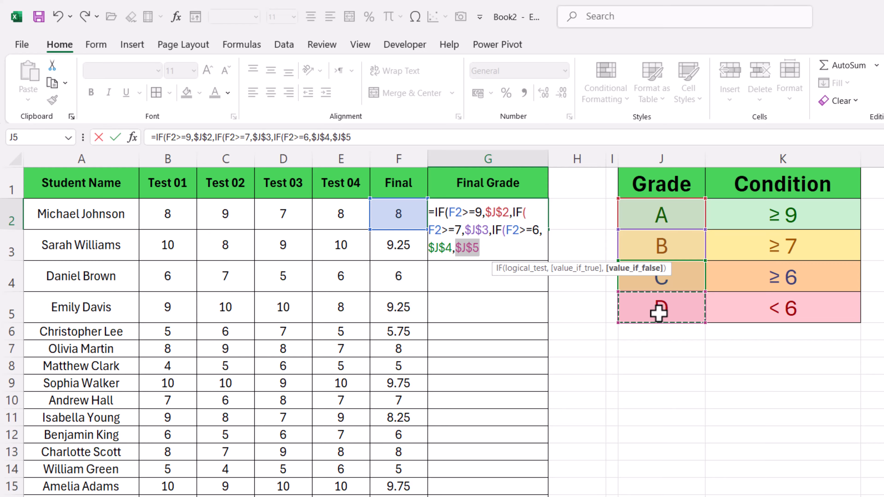
{"action": "type", "text": "))"}
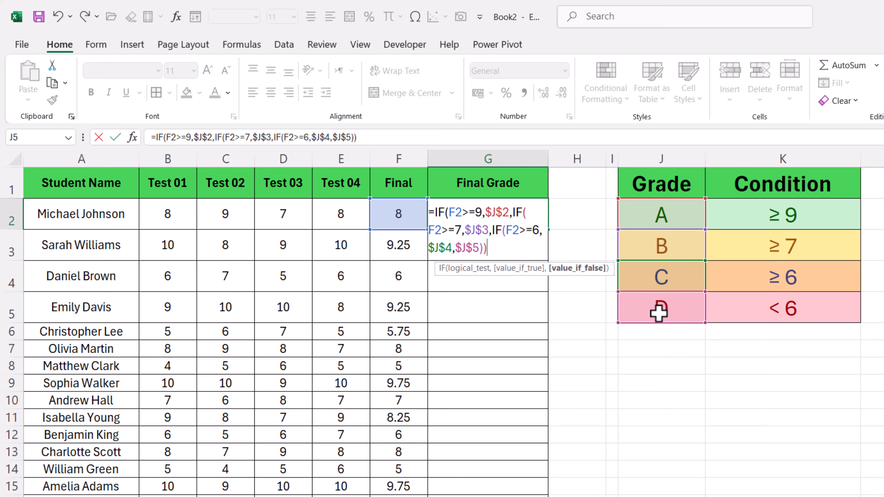
{"action": "type", "text": ")"}
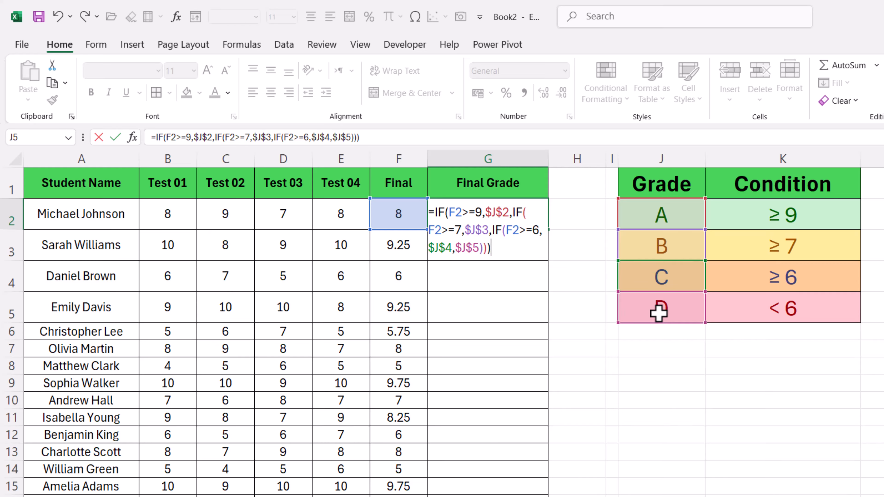
{"action": "key", "text": "Return"}
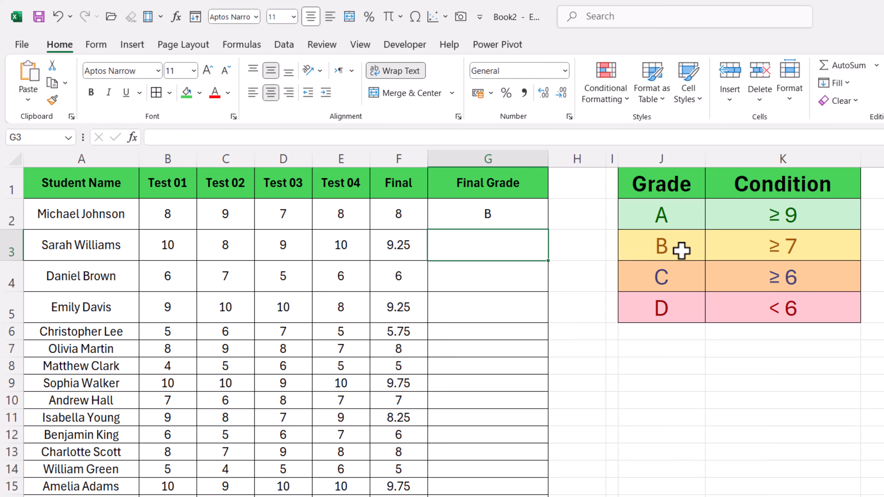
Fill the nested IF formula from G2 down the Final Grade column to row 21.
{"action": "left_click", "coordinate": [528, 212]}
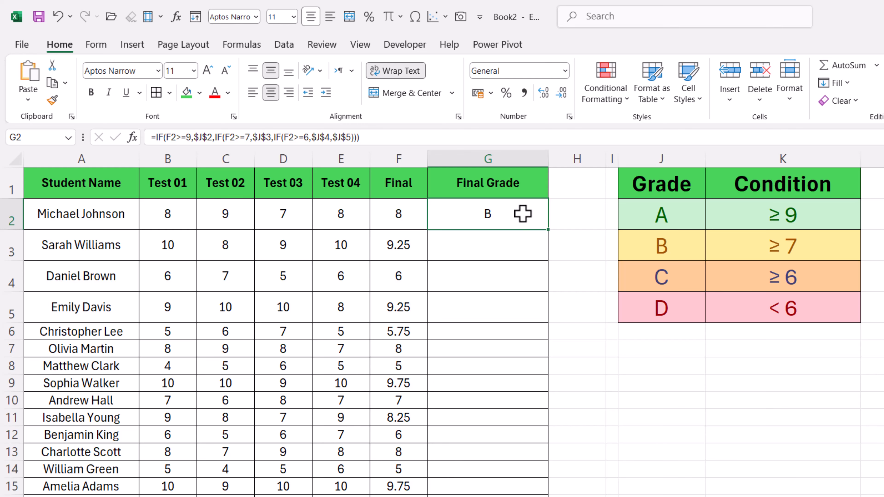
{"action": "left_click_drag", "start_coordinate": [549, 233], "coordinate": [523, 471]}
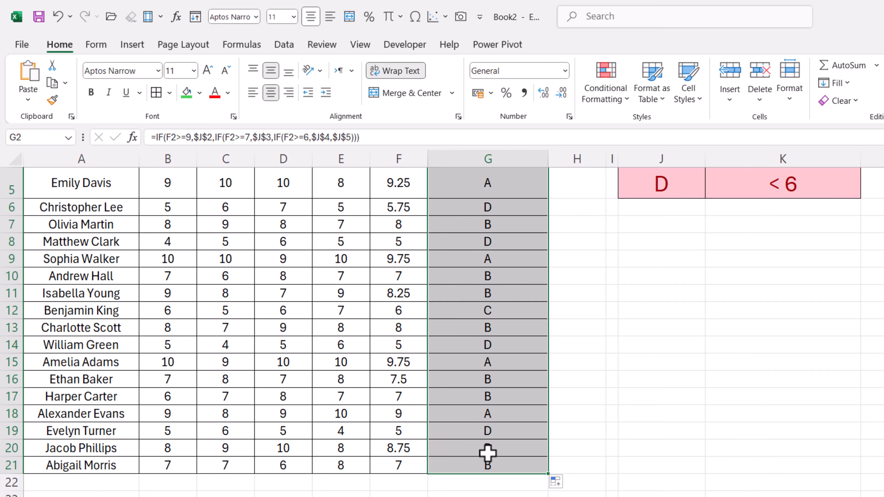
{"action": "scroll", "coordinate": [672, 416], "scroll_direction": "up", "scroll_amount": 1}
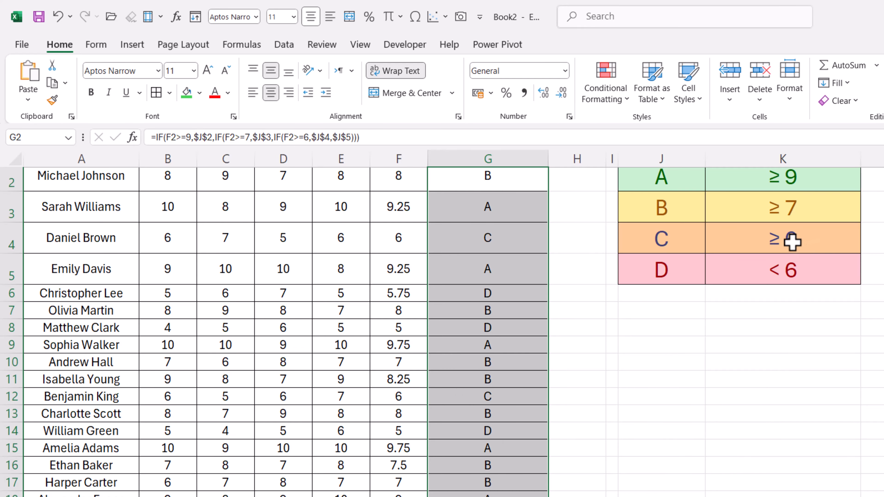
{"action": "scroll", "coordinate": [489, 404], "scroll_direction": "up", "scroll_amount": 1}
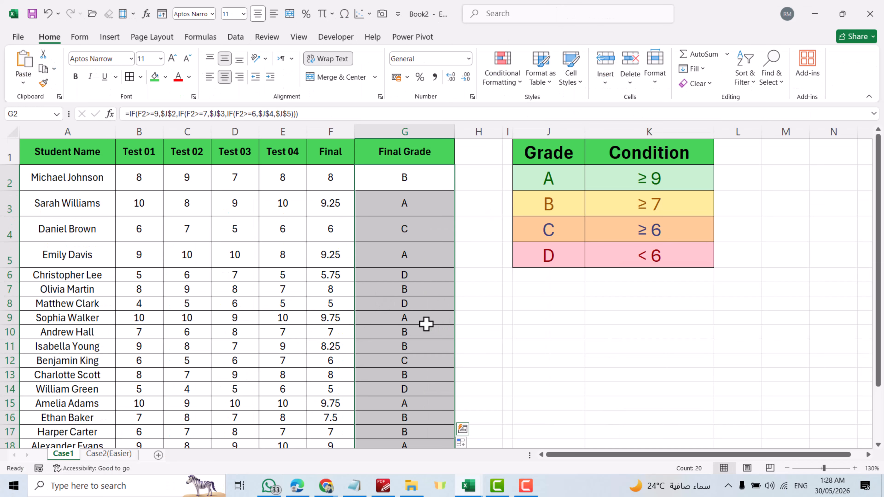
Display the sheet's formulas instead of their results and widen column G until the full IF formulas fit.
{"action": "left_click", "coordinate": [330, 177]}
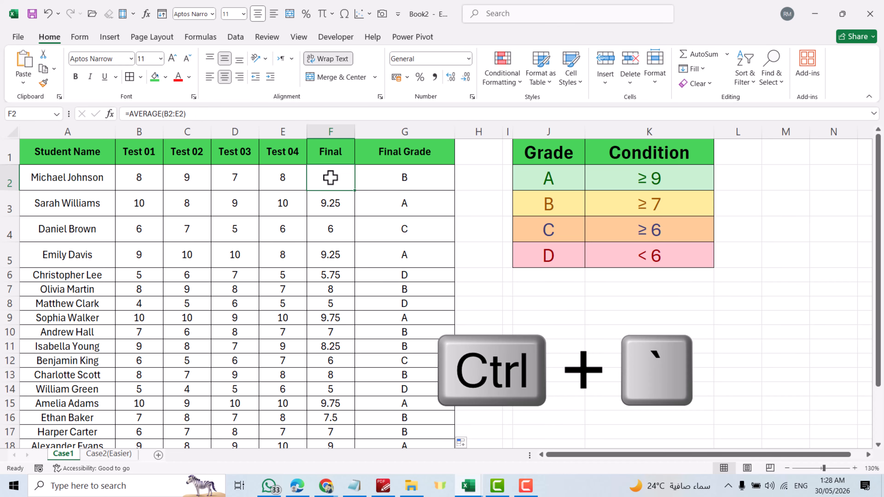
{"action": "key", "text": "ctrl+grave"}
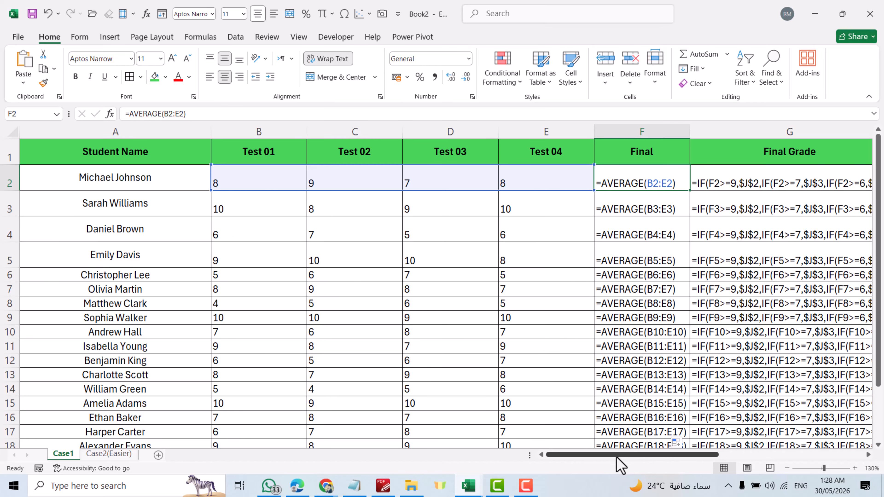
{"action": "left_click_drag", "start_coordinate": [617, 457], "coordinate": [679, 457]}
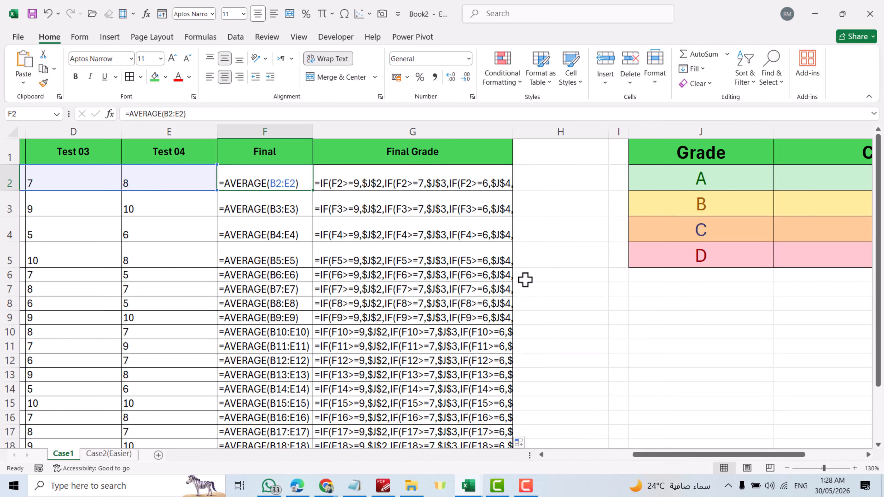
{"action": "left_click_drag", "start_coordinate": [513, 132], "coordinate": [588, 148]}
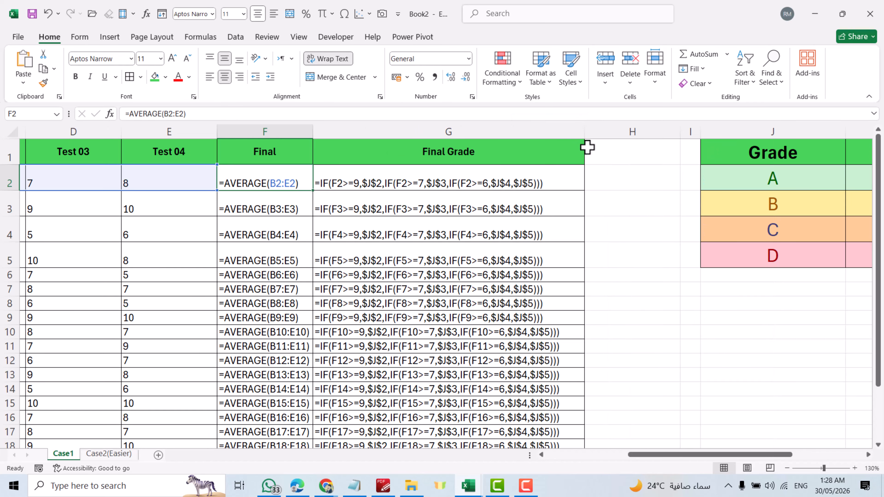
On the Case2(Easier) sheet, calculate the average of B2:E2 in cell F2 with the AVERAGE function.
{"action": "left_click", "coordinate": [105, 454]}
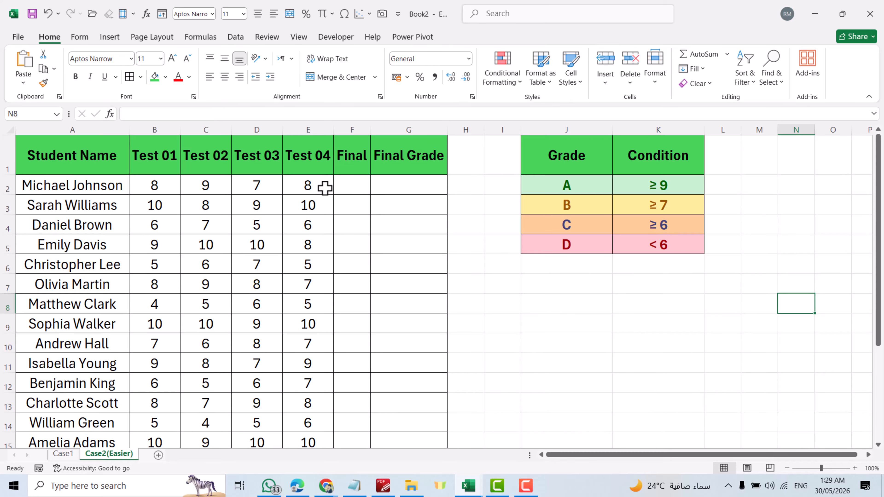
{"action": "left_click", "coordinate": [351, 187]}
{"action": "type", "text": "=av"}
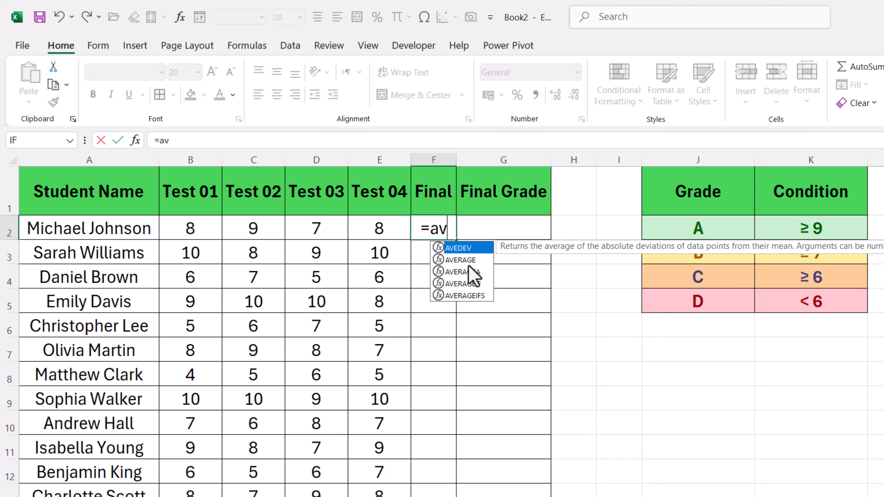
{"action": "double_click", "coordinate": [460, 260]}
{"action": "left_click_drag", "start_coordinate": [173, 222], "coordinate": [361, 227]}
{"action": "key", "text": "Return"}
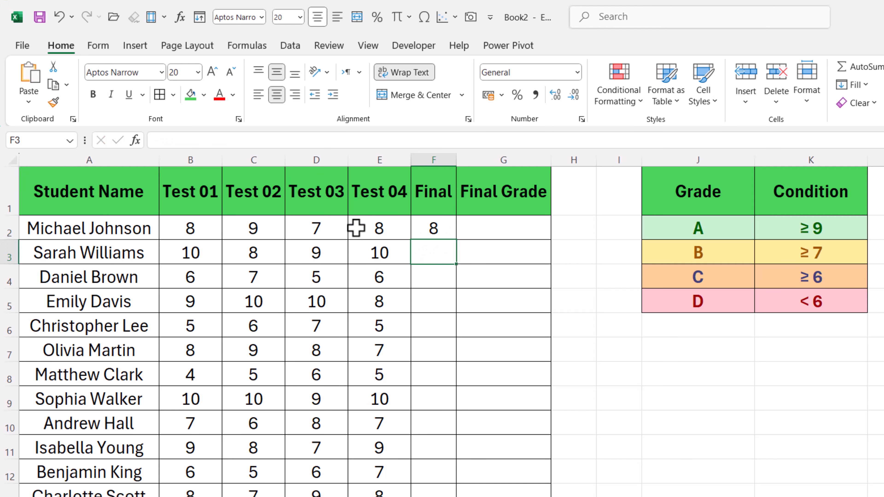
Fill the average formula from F2 down the whole Final column of the Case2(Easier) sheet.
{"action": "left_click", "coordinate": [438, 229]}
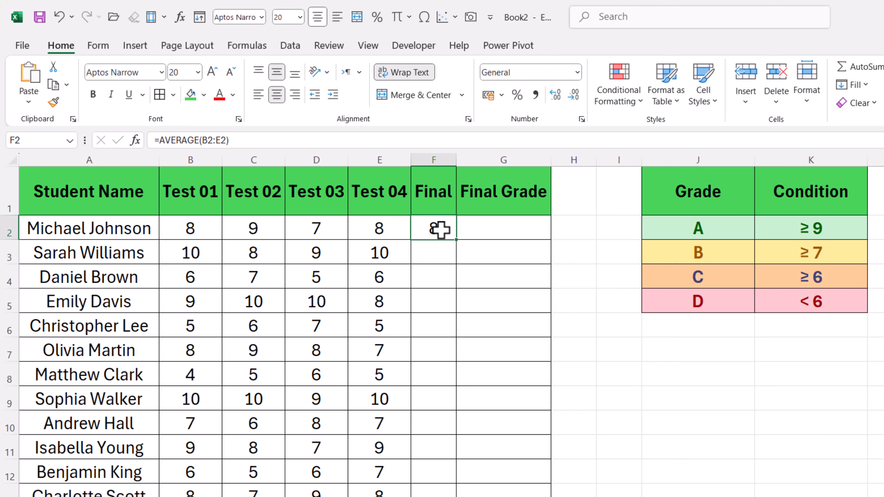
{"action": "double_click", "coordinate": [457, 240]}
{"action": "scroll", "coordinate": [450, 314], "scroll_direction": "down", "scroll_amount": 3}
{"action": "scroll", "coordinate": [447, 315], "scroll_direction": "up", "scroll_amount": 3}
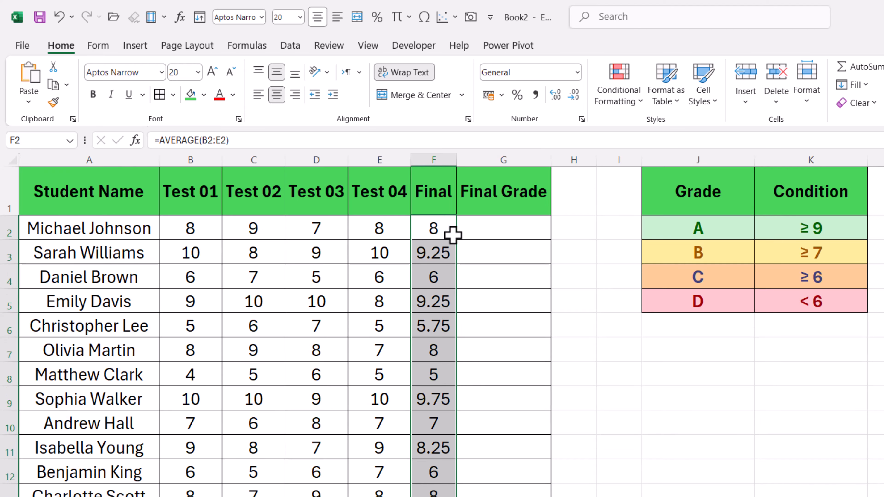
Start an IFS formula in G2 whose first test is F2>=9, returning grade A through the absolute reference $J$2.
{"action": "left_click", "coordinate": [493, 228]}
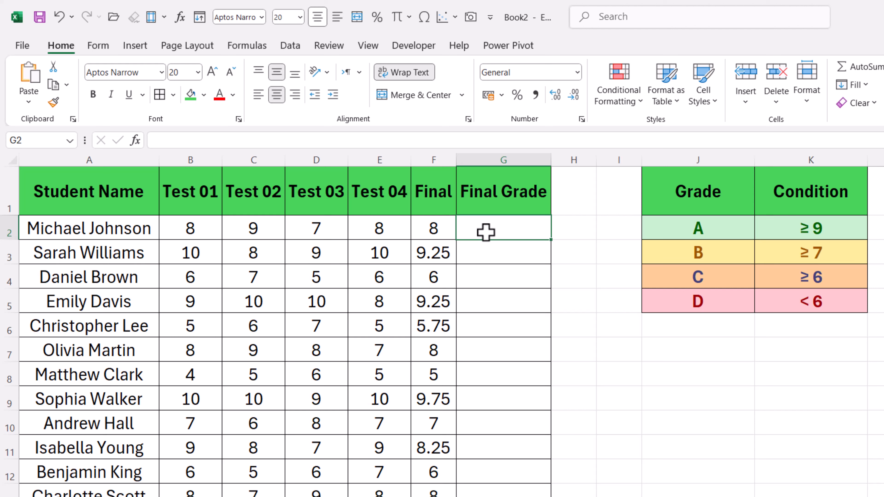
{"action": "type", "text": "="}
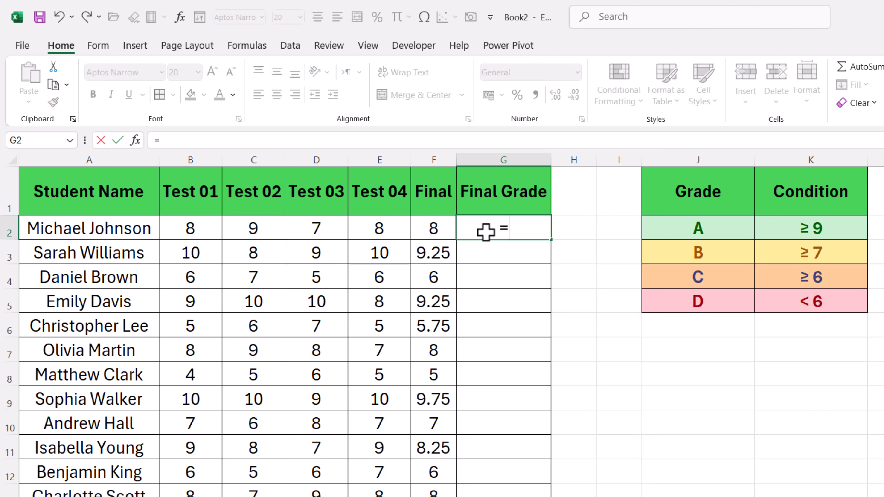
{"action": "type", "text": "if"}
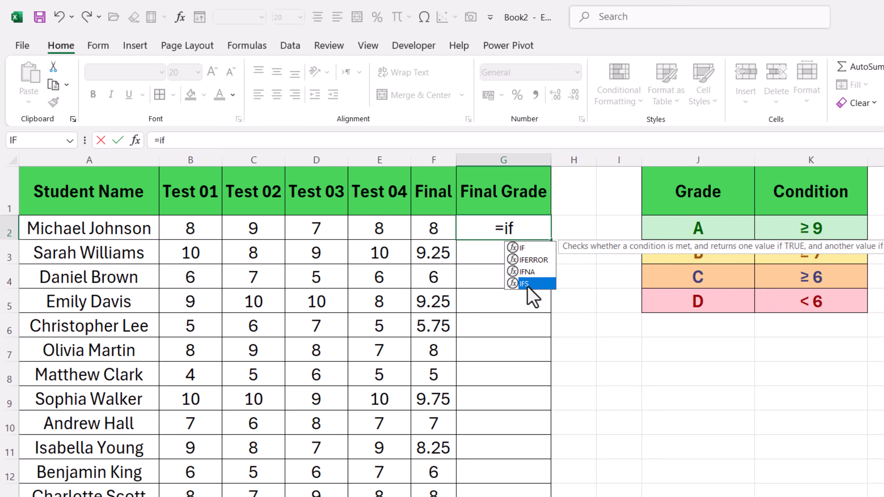
{"action": "double_click", "coordinate": [525, 284]}
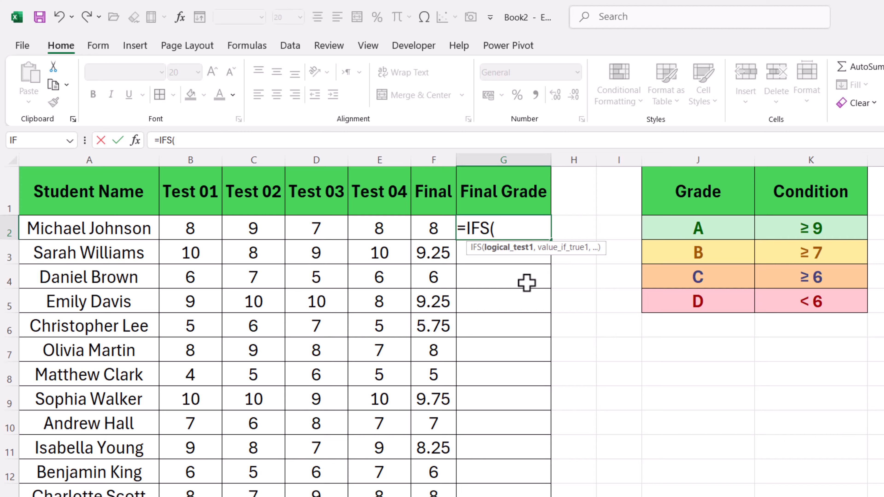
{"action": "left_click", "coordinate": [435, 225]}
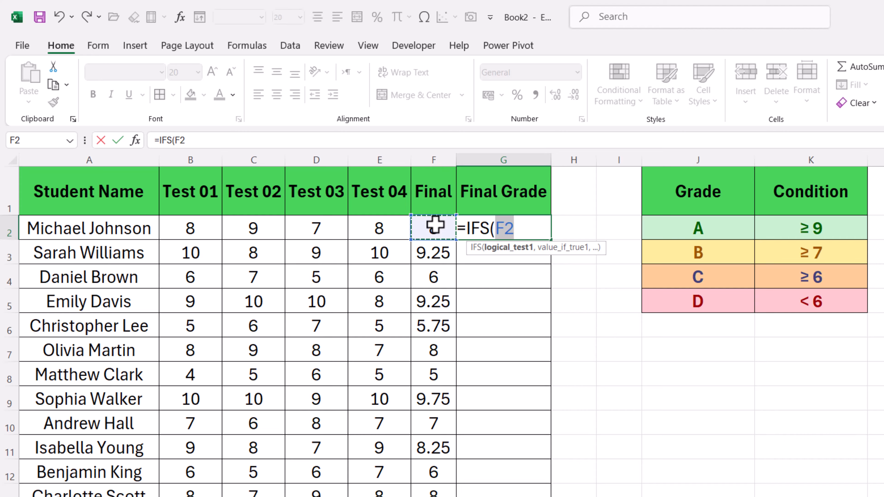
{"action": "type", "text": ">"}
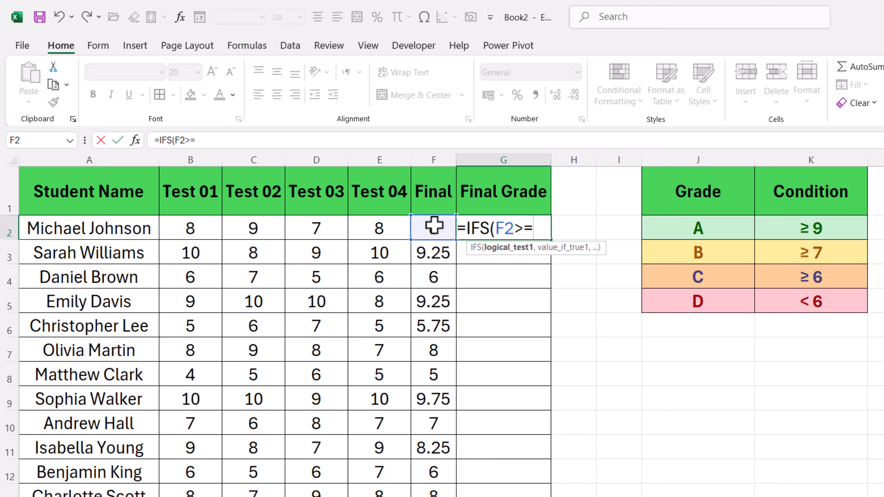
{"action": "type", "text": "=9,"}
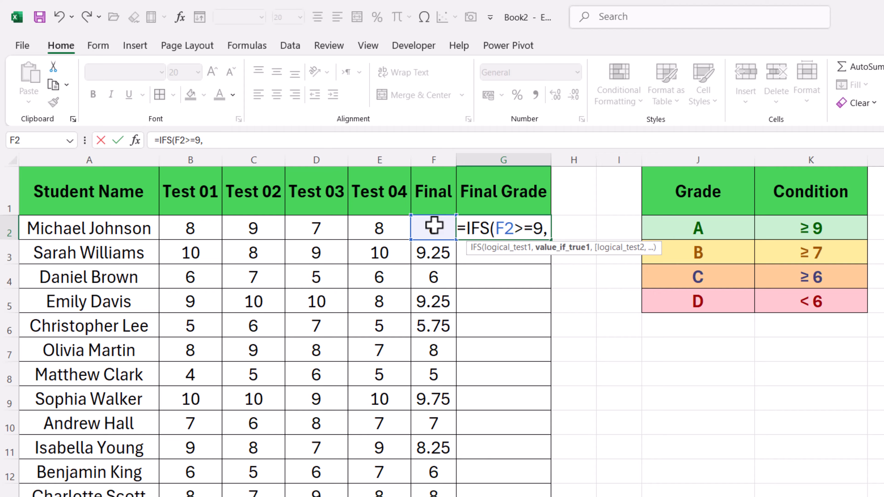
{"action": "left_click", "coordinate": [698, 227]}
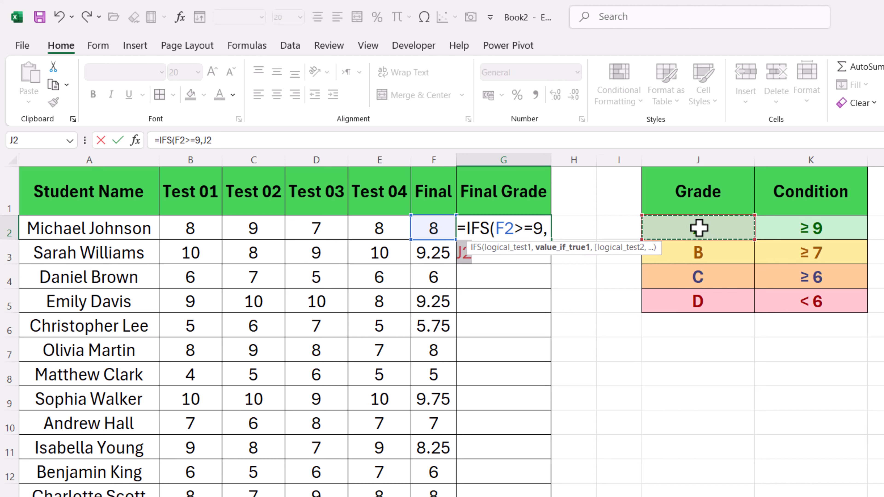
{"action": "key", "text": "F4"}
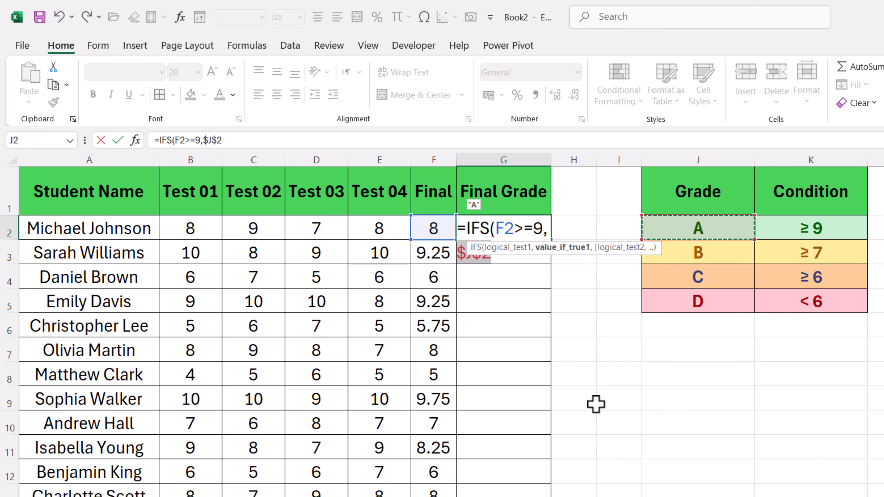
{"action": "type", "text": ","}
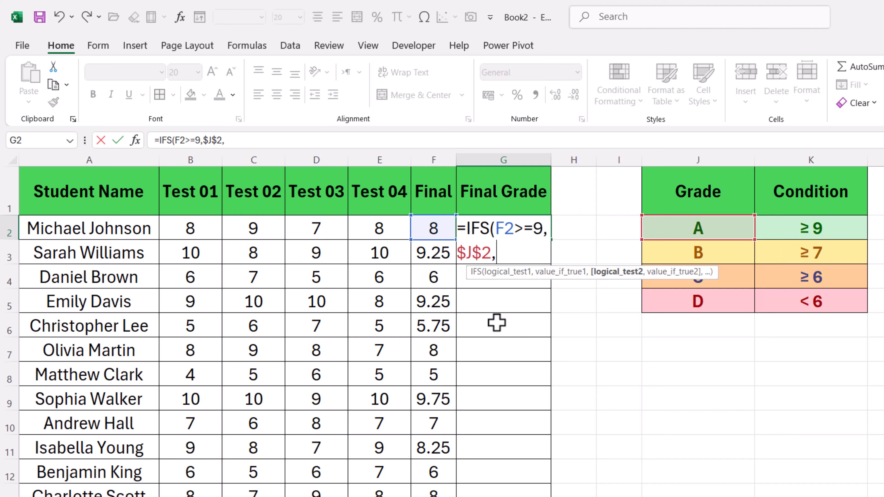
Add a second test to the IFS formula, F2>=7, returning grade B through the absolute reference $J$3.
{"action": "left_click", "coordinate": [433, 231]}
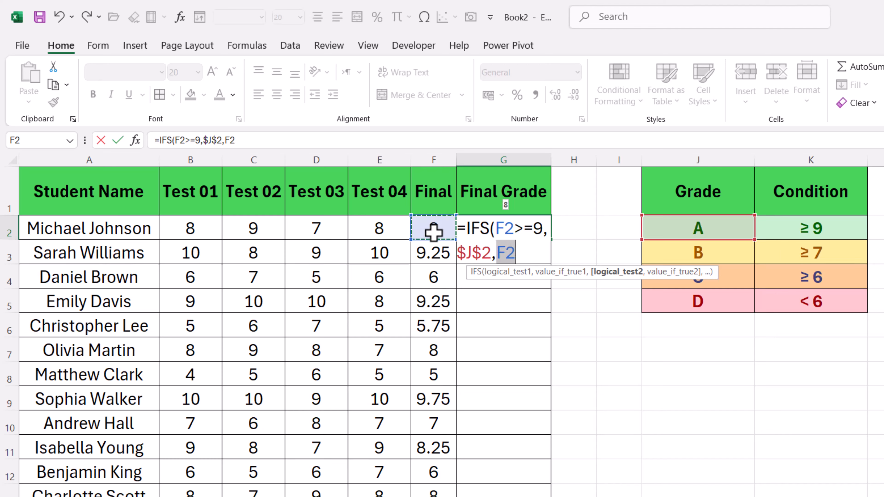
{"action": "type", "text": ">"}
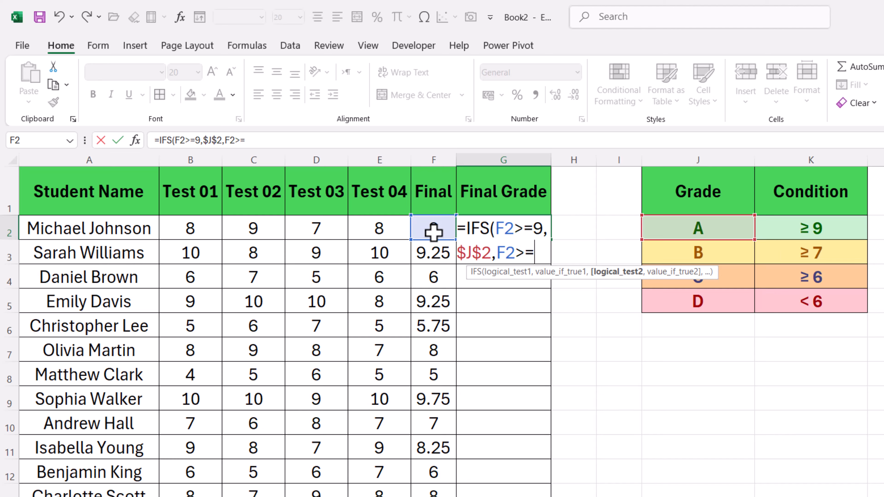
{"action": "type", "text": "=7"}
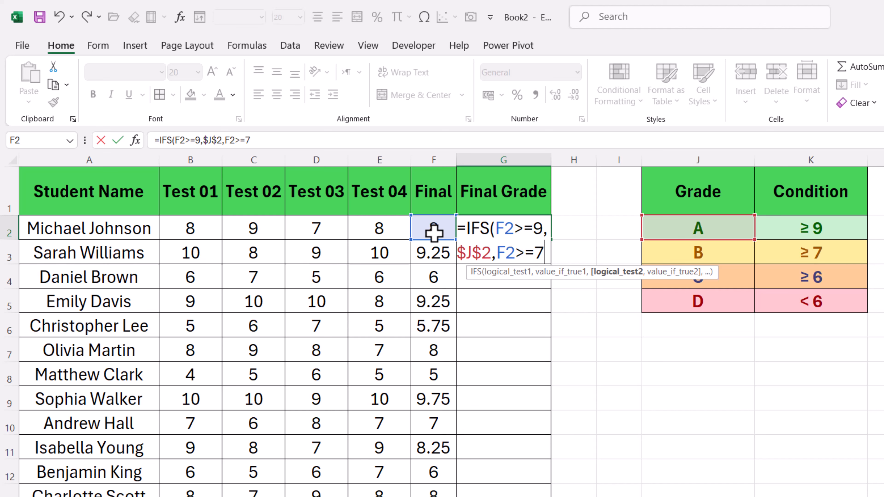
{"action": "type", "text": ","}
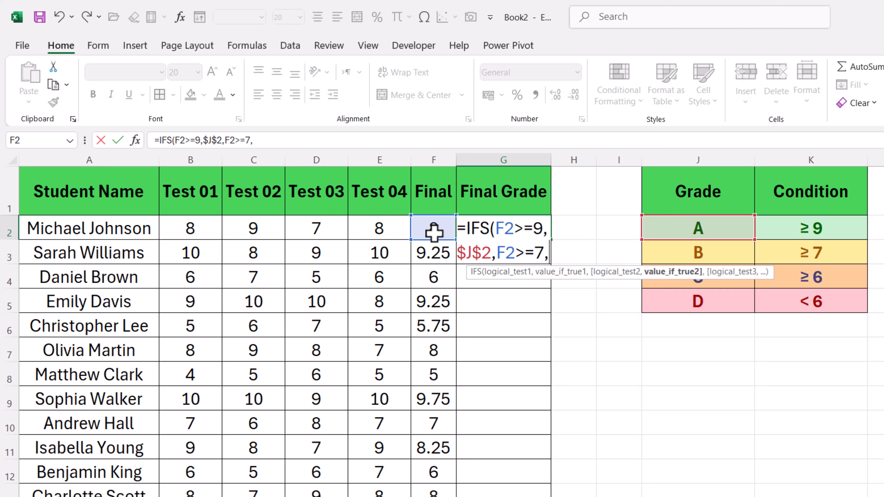
{"action": "left_click", "coordinate": [678, 256]}
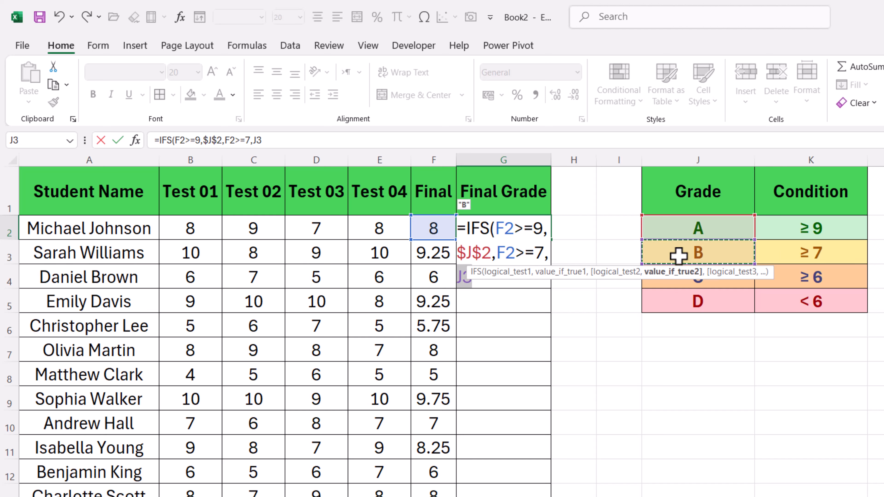
{"action": "key", "text": "F4"}
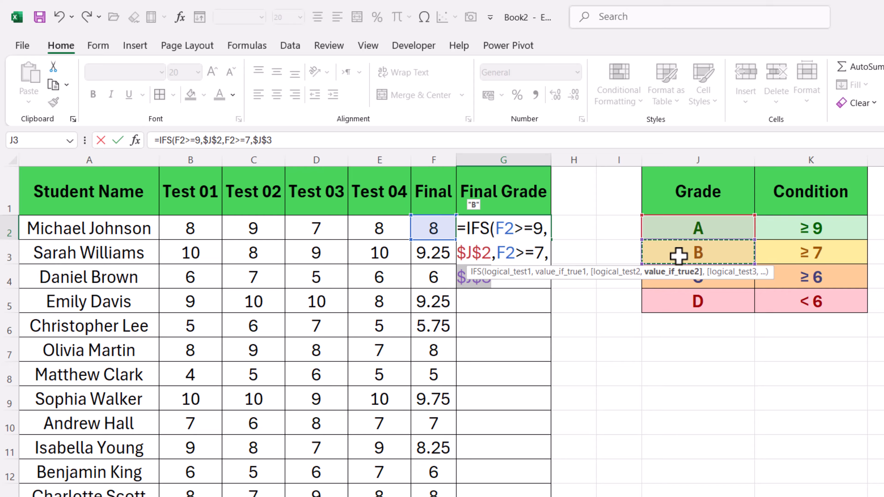
{"action": "type", "text": ","}
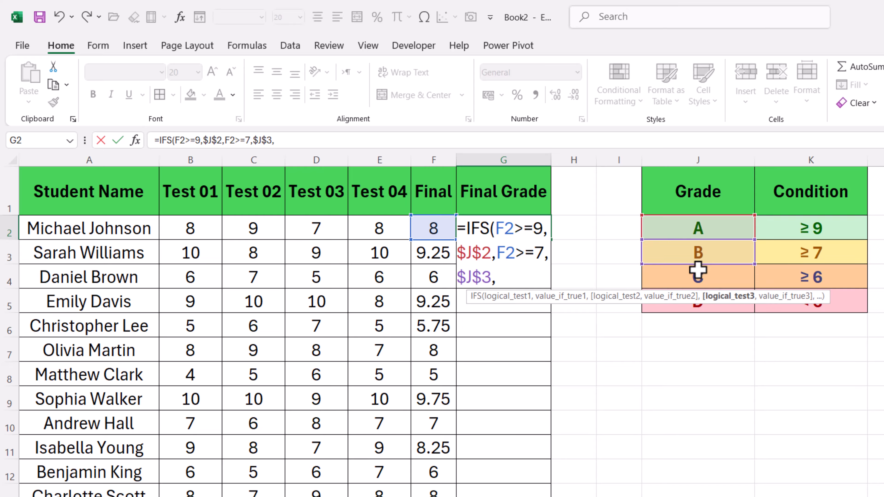
Add a third test to the IFS formula, F2>=6, returning grade C through the absolute reference $J$4.
{"action": "left_click", "coordinate": [428, 228]}
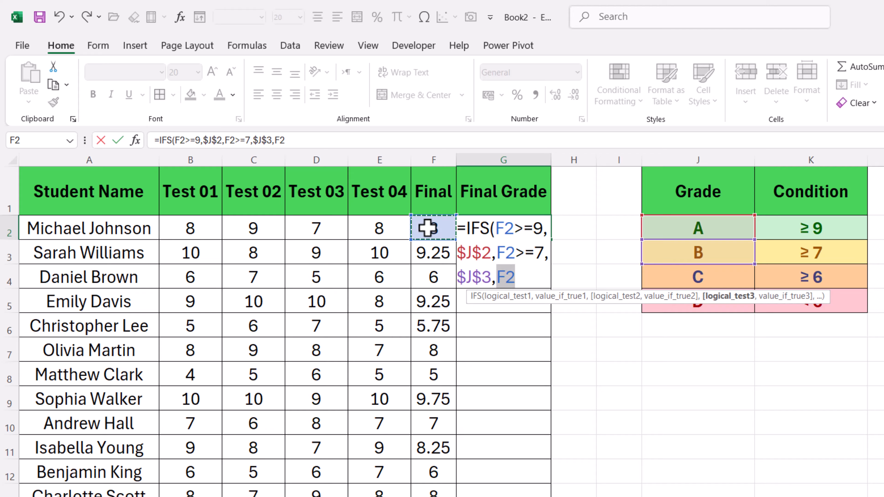
{"action": "type", "text": ">"}
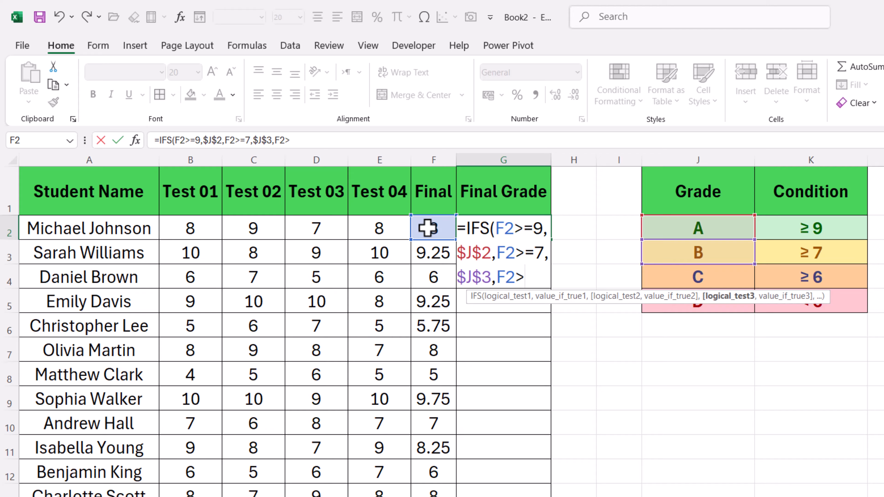
{"action": "type", "text": "=6"}
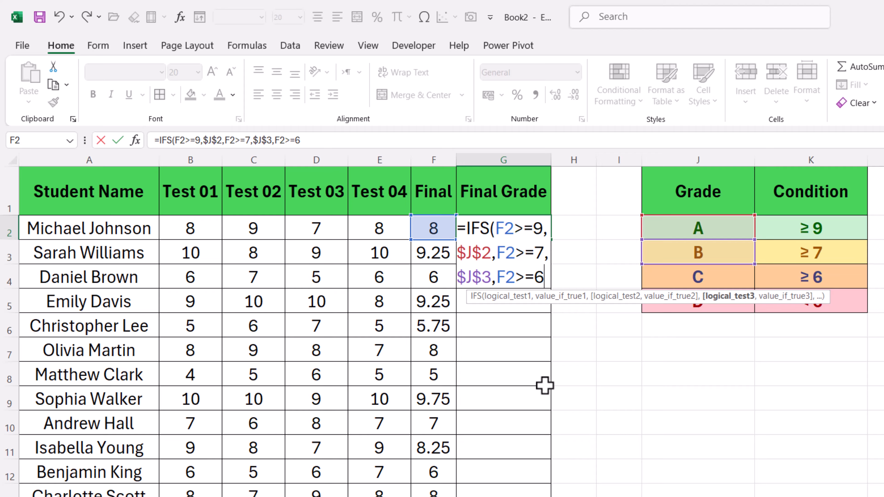
{"action": "type", "text": ","}
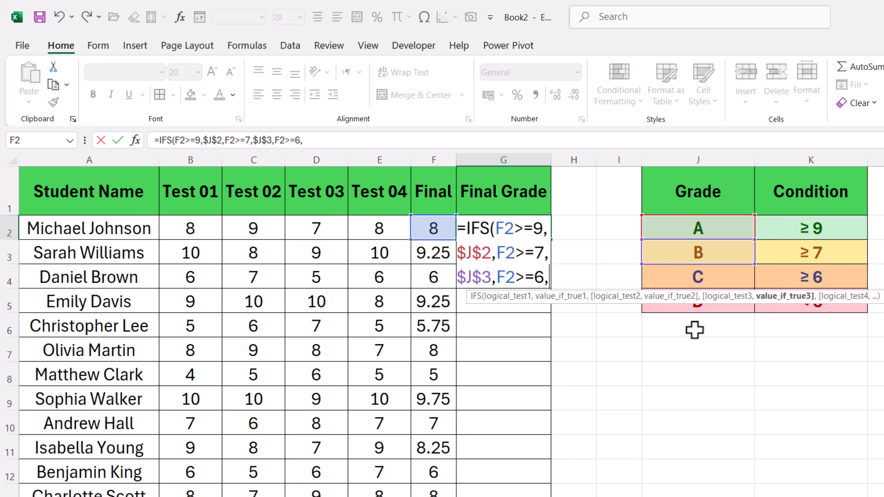
{"action": "left_click", "coordinate": [686, 278]}
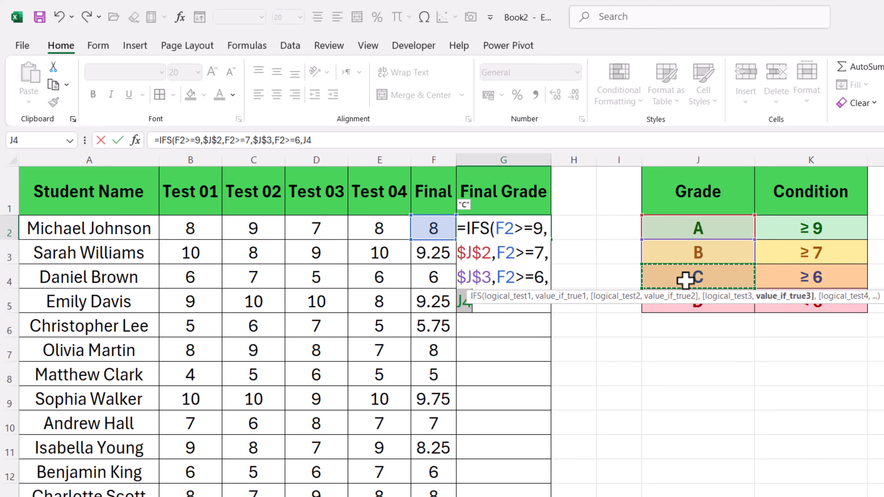
{"action": "key", "text": "F4"}
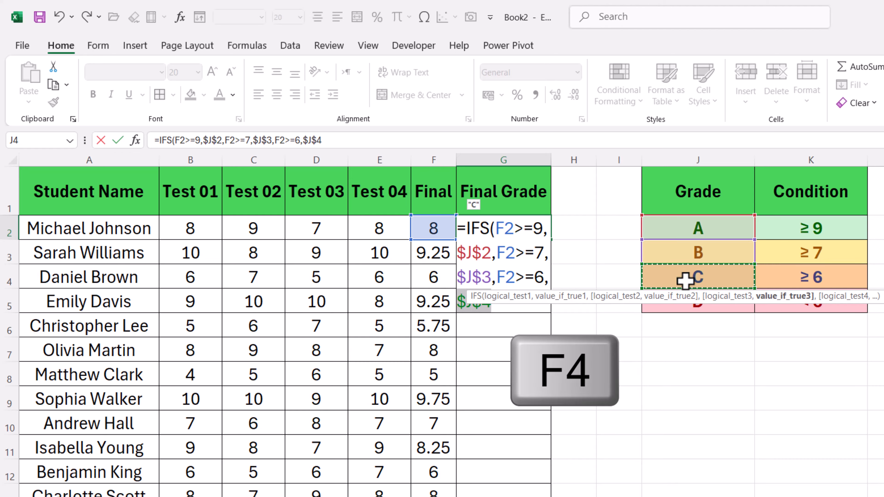
{"action": "type", "text": ","}
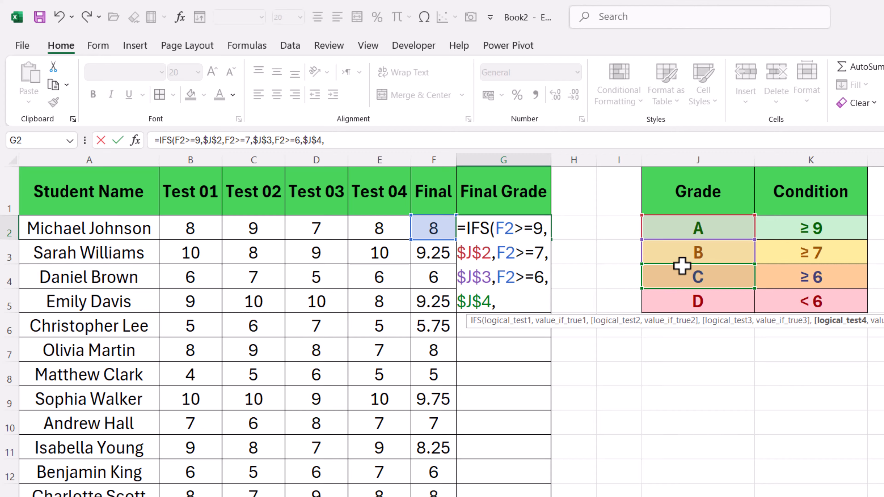
Add the last test, F2<6, returning grade D through the absolute reference $J$5, and complete the IFS formula in G2.
{"action": "left_click", "coordinate": [427, 226]}
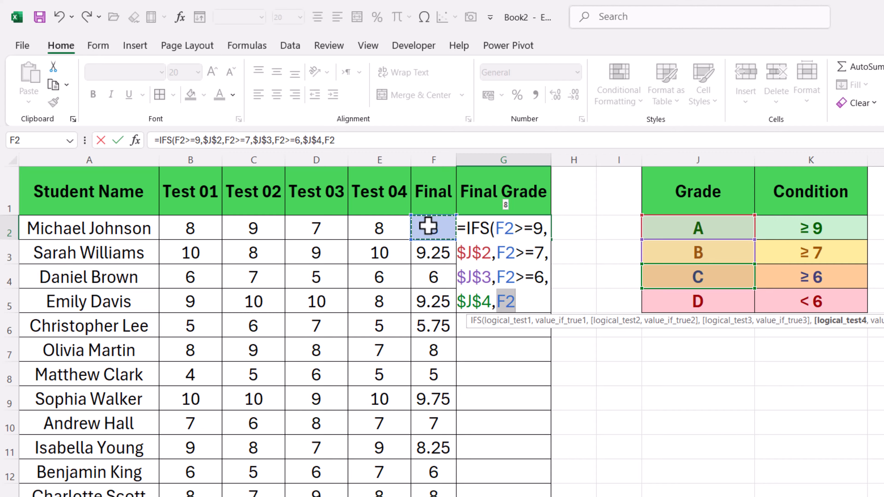
{"action": "type", "text": "<"}
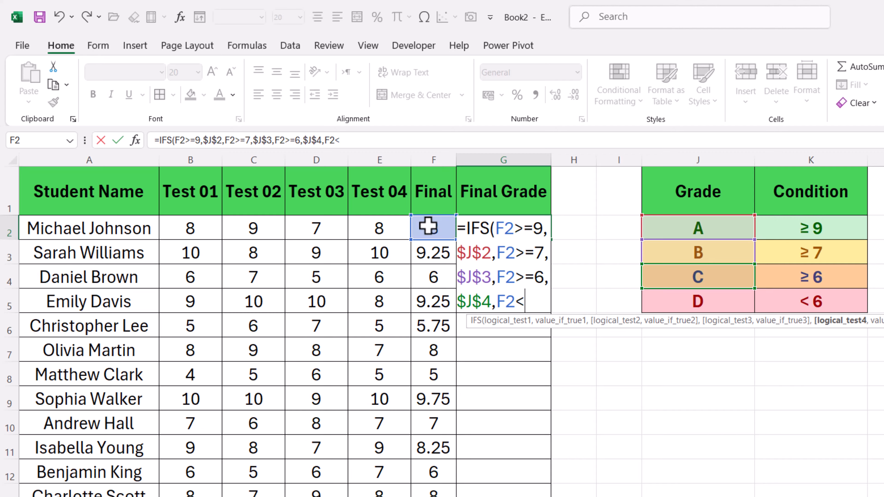
{"action": "type", "text": "6,"}
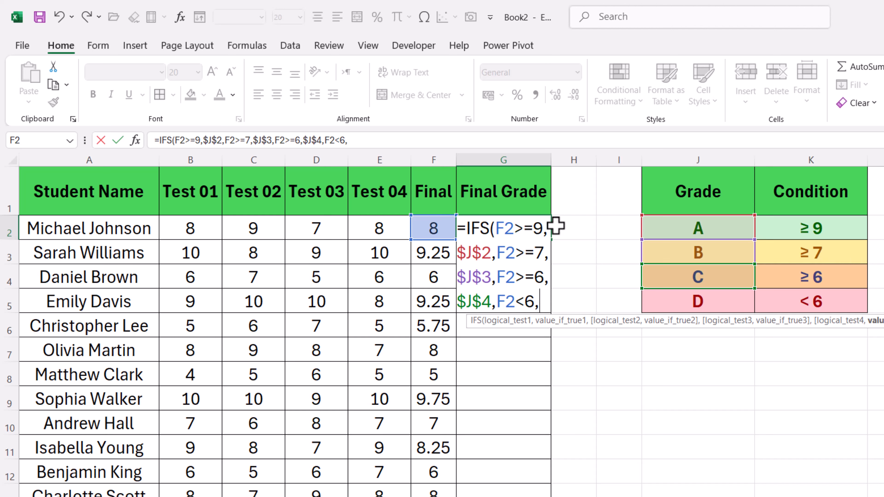
{"action": "left_click", "coordinate": [682, 306]}
{"action": "key", "text": "F4"}
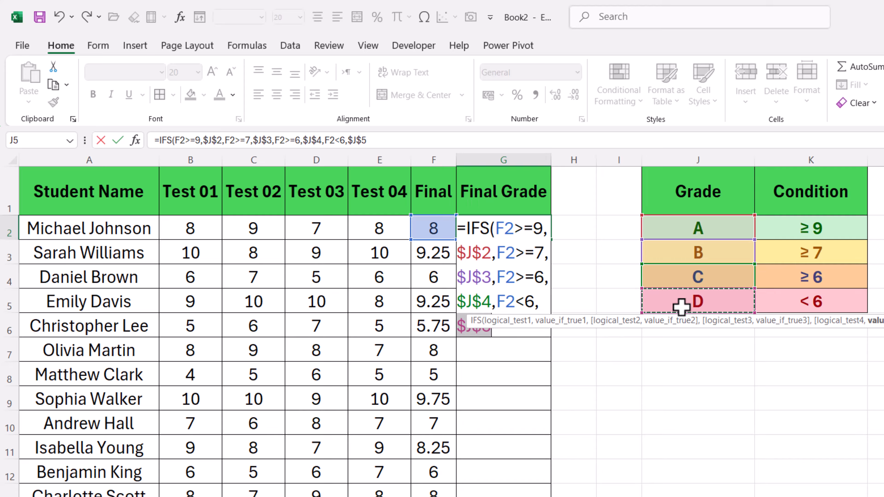
{"action": "type", "text": ")"}
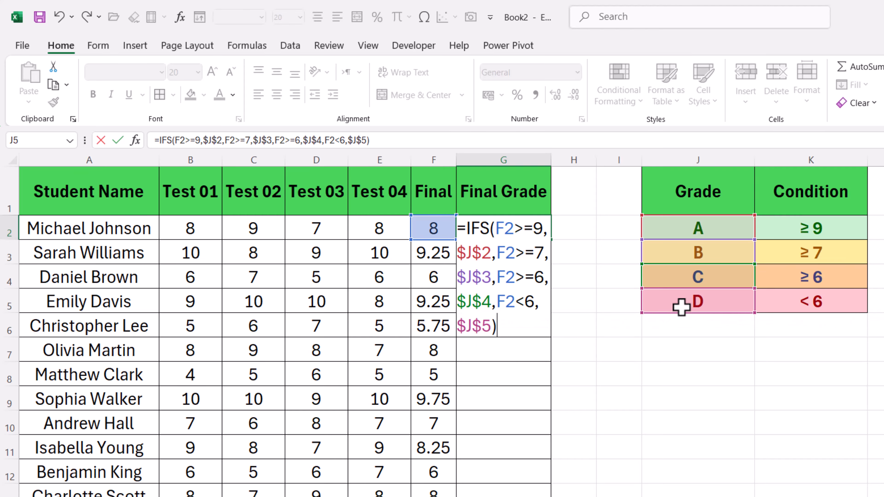
{"action": "key", "text": "Return"}
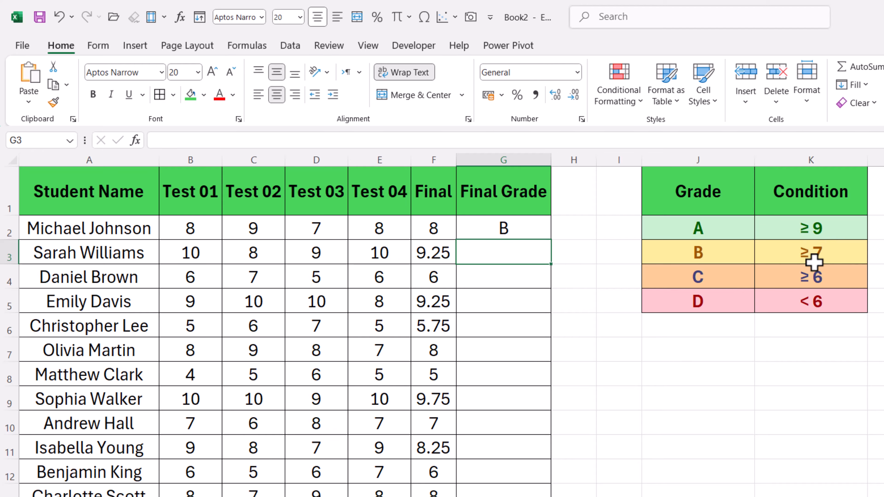
Fill the IFS formula from G2 down the whole Final Grade column and look over the filled rows.
{"action": "left_click", "coordinate": [488, 230]}
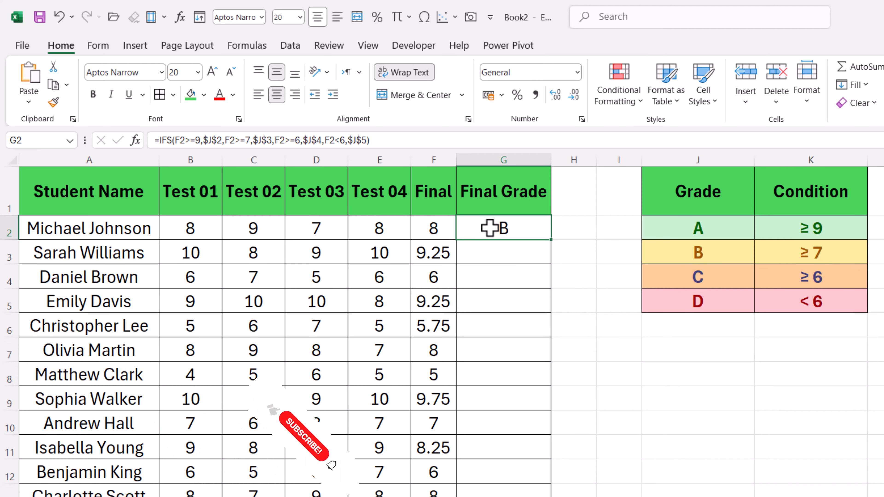
{"action": "double_click", "coordinate": [551, 242]}
{"action": "scroll", "coordinate": [532, 292], "scroll_direction": "down", "scroll_amount": 4}
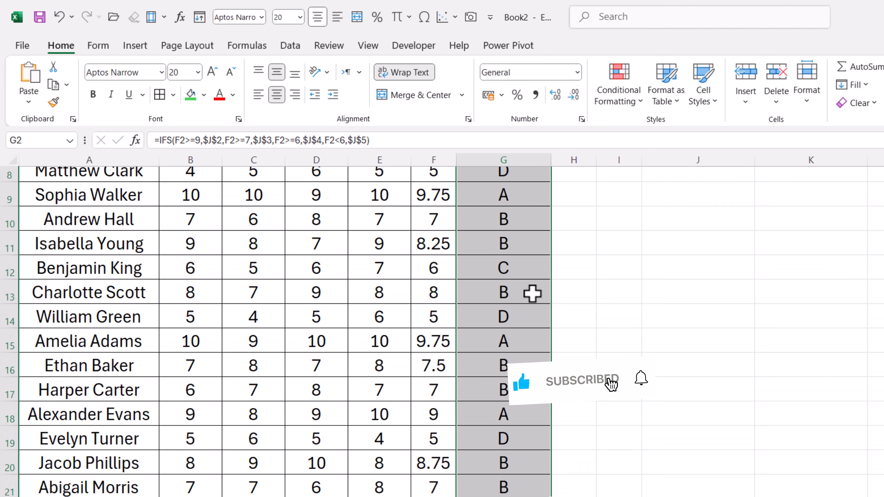
{"action": "scroll", "coordinate": [428, 431], "scroll_direction": "up", "scroll_amount": 4}
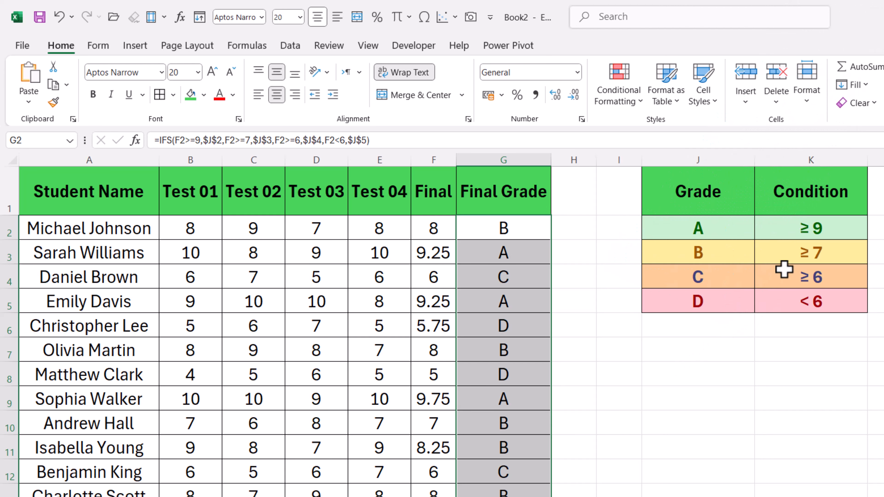
{"action": "scroll", "coordinate": [557, 442], "scroll_direction": "down", "scroll_amount": 1}
{"action": "scroll", "coordinate": [493, 403], "scroll_direction": "up", "scroll_amount": 1}
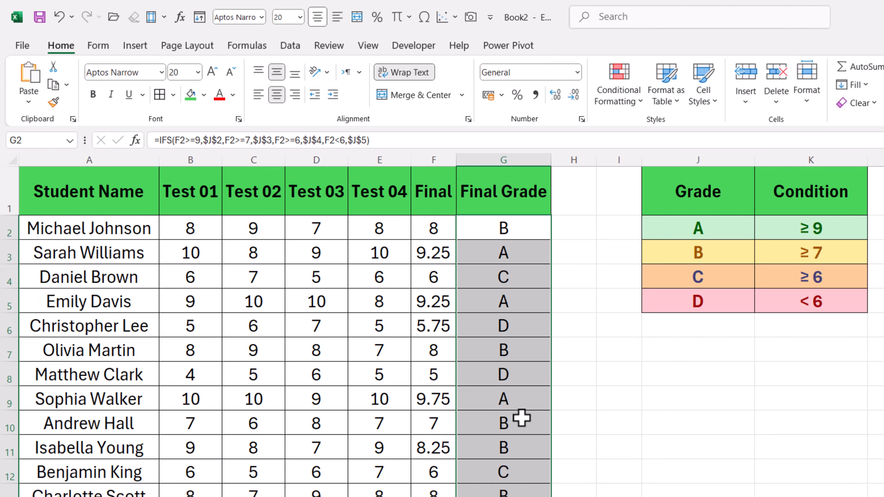